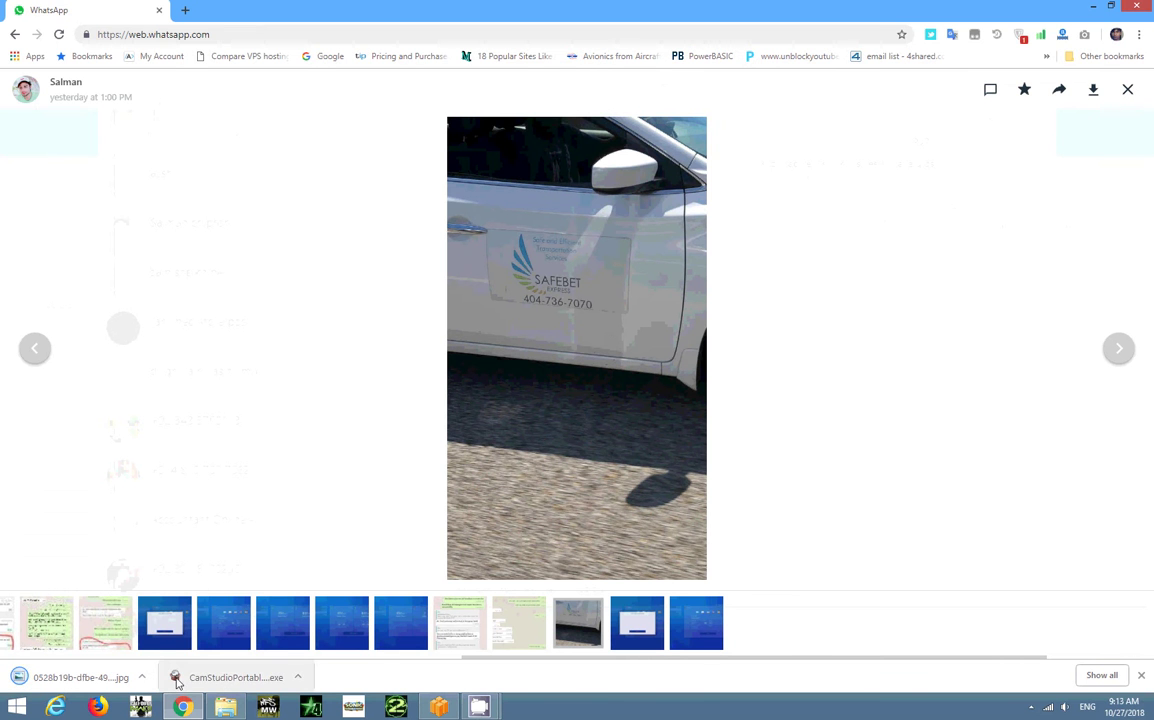
Step: Show the downloaded car photo in its safebet folder, view it, and open it in Paint
click(141, 677)
click(165, 629)
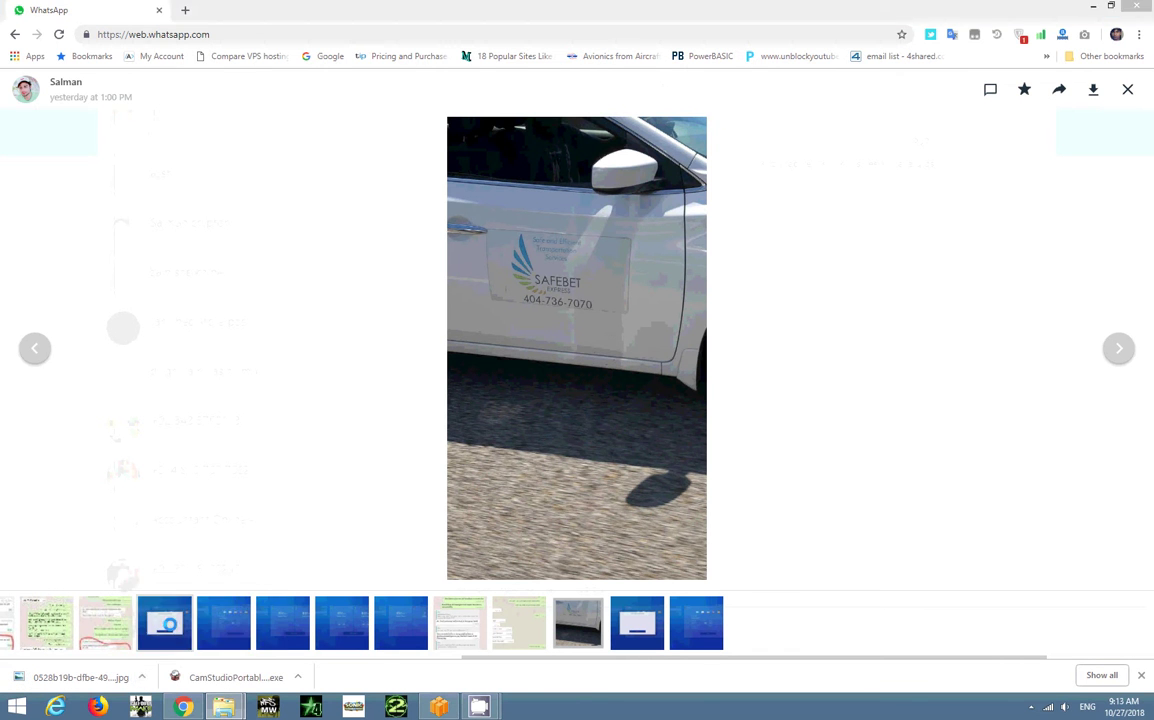
double_click(305, 175)
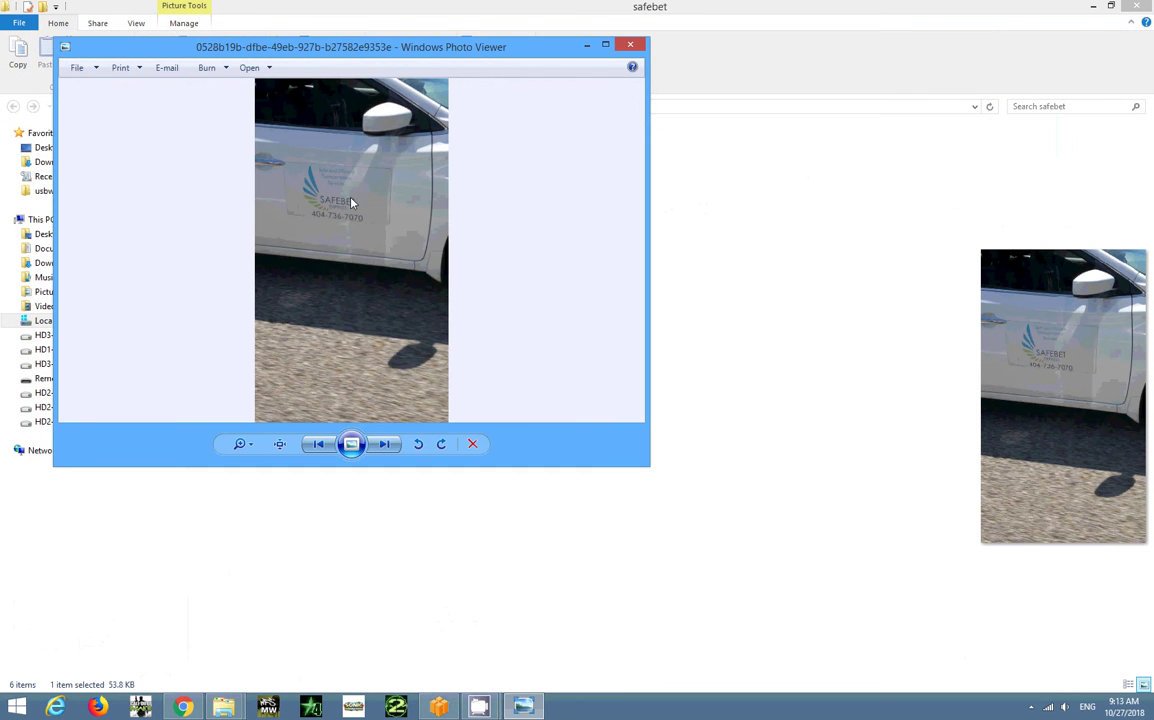
right_click(353, 200)
mouse_move(463, 210)
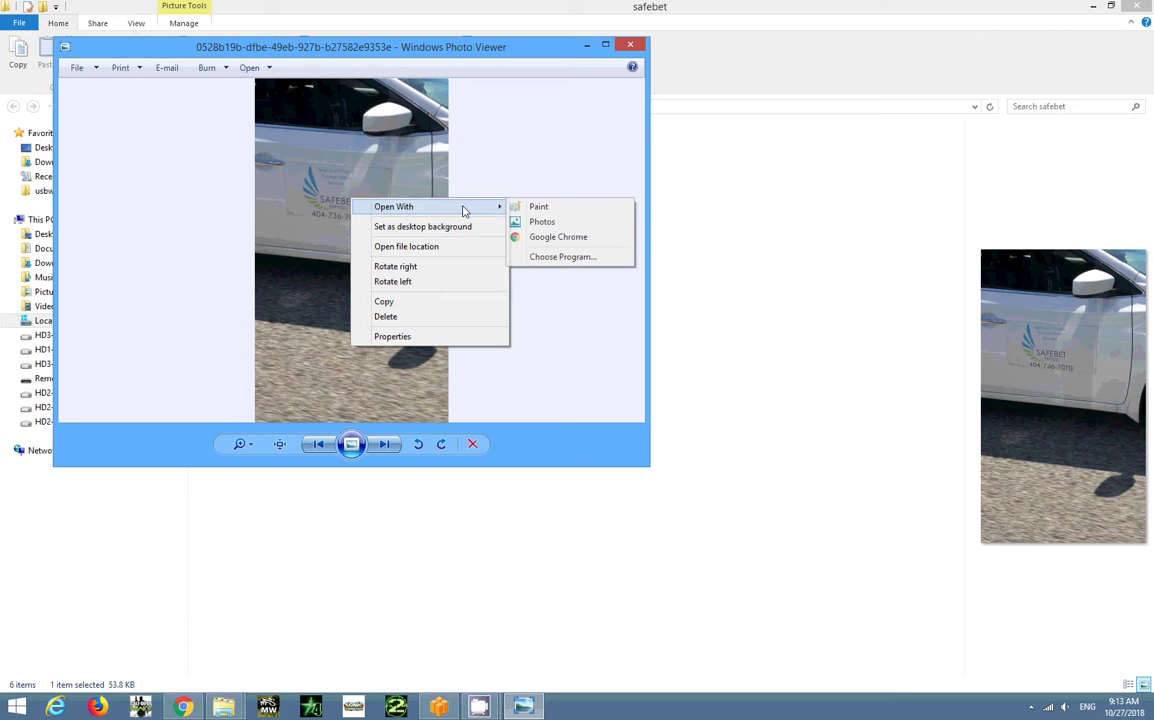
click(550, 210)
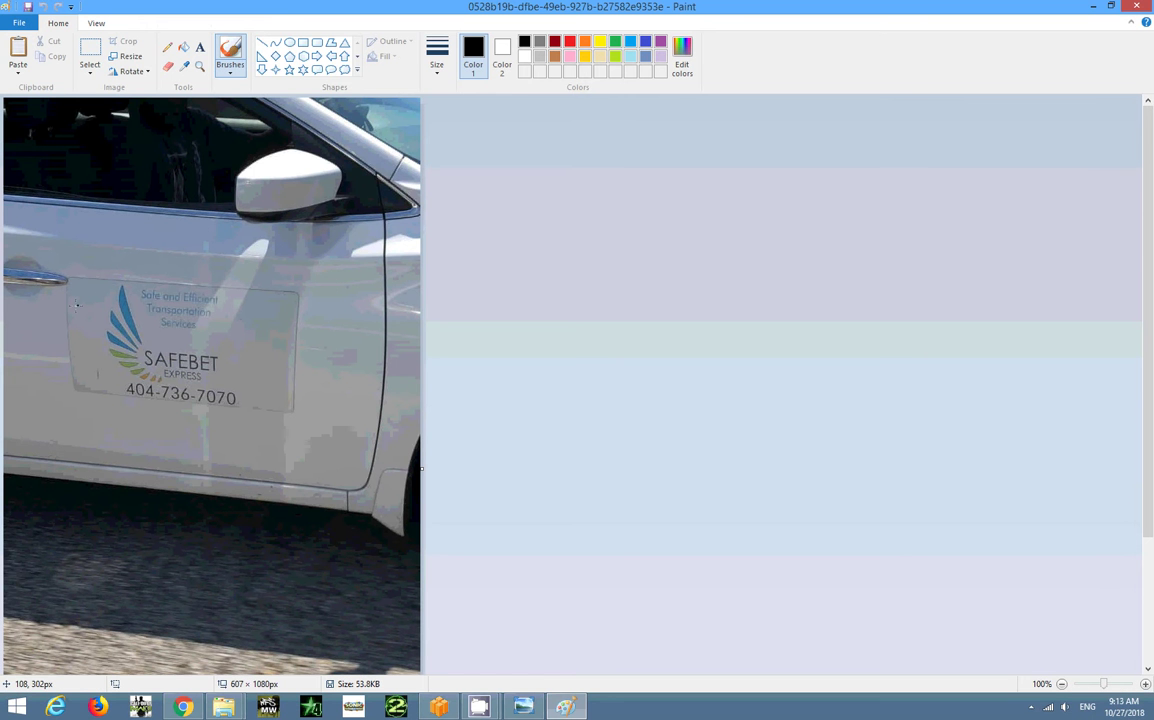
Step: Copy the SAFEBET logo area of the car door, about 229 × 187 px, and paste it into a new Paint image
click(89, 55)
mouse_move(96, 303)
mouse_down()
mouse_move(277, 398)
mouse_move(244, 408)
mouse_up()
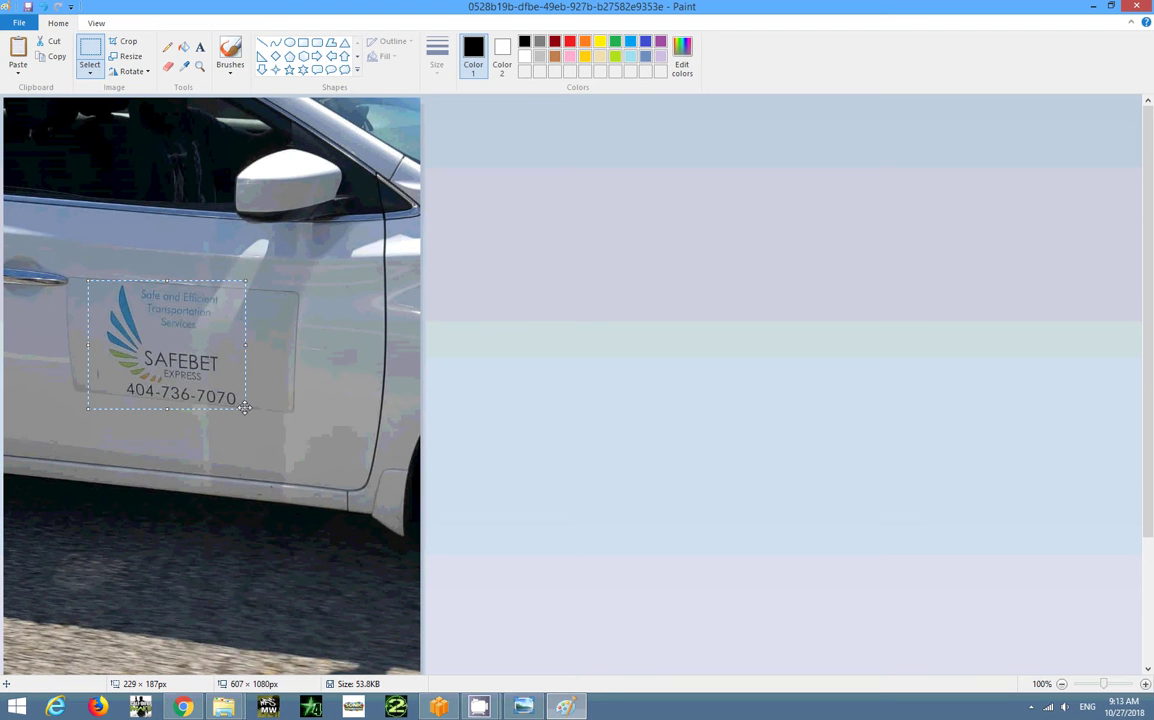
click(567, 707)
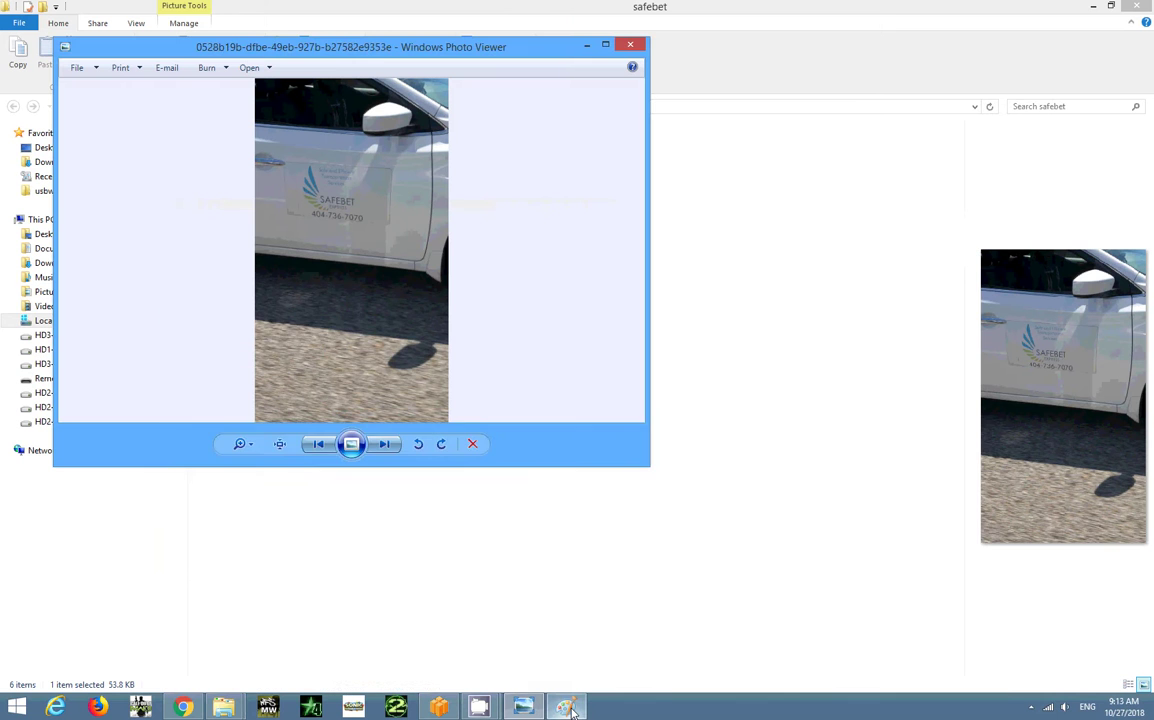
click(567, 707)
click(567, 707)
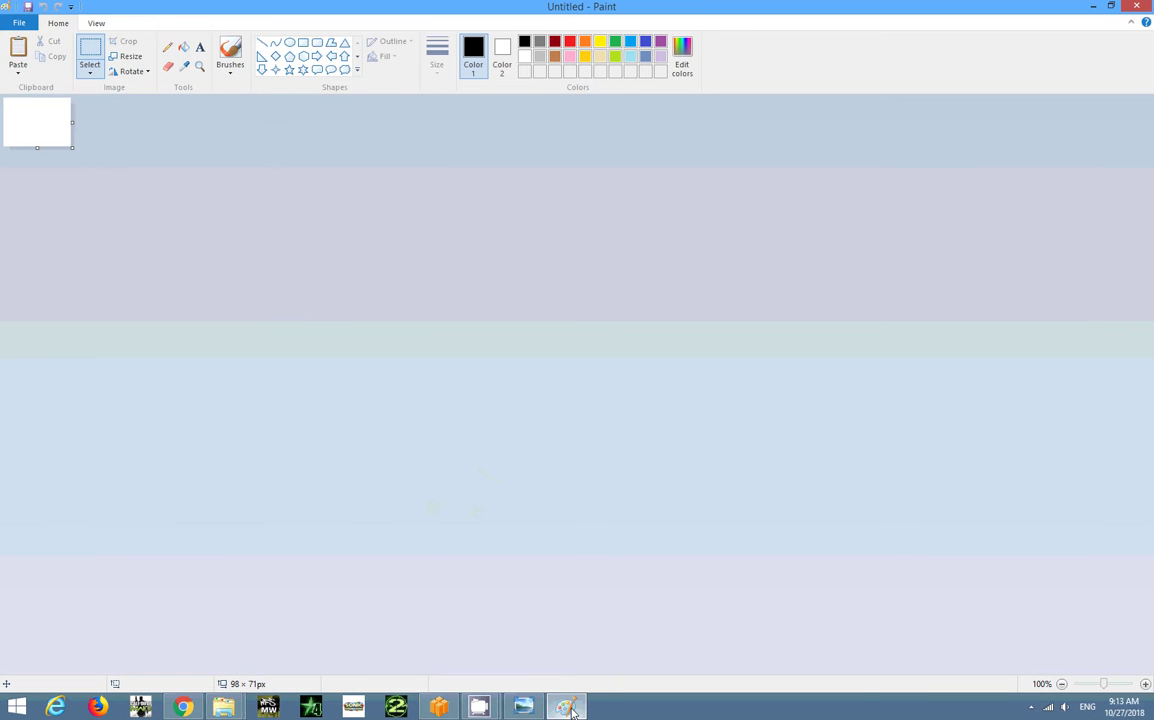
key(ctrl+v)
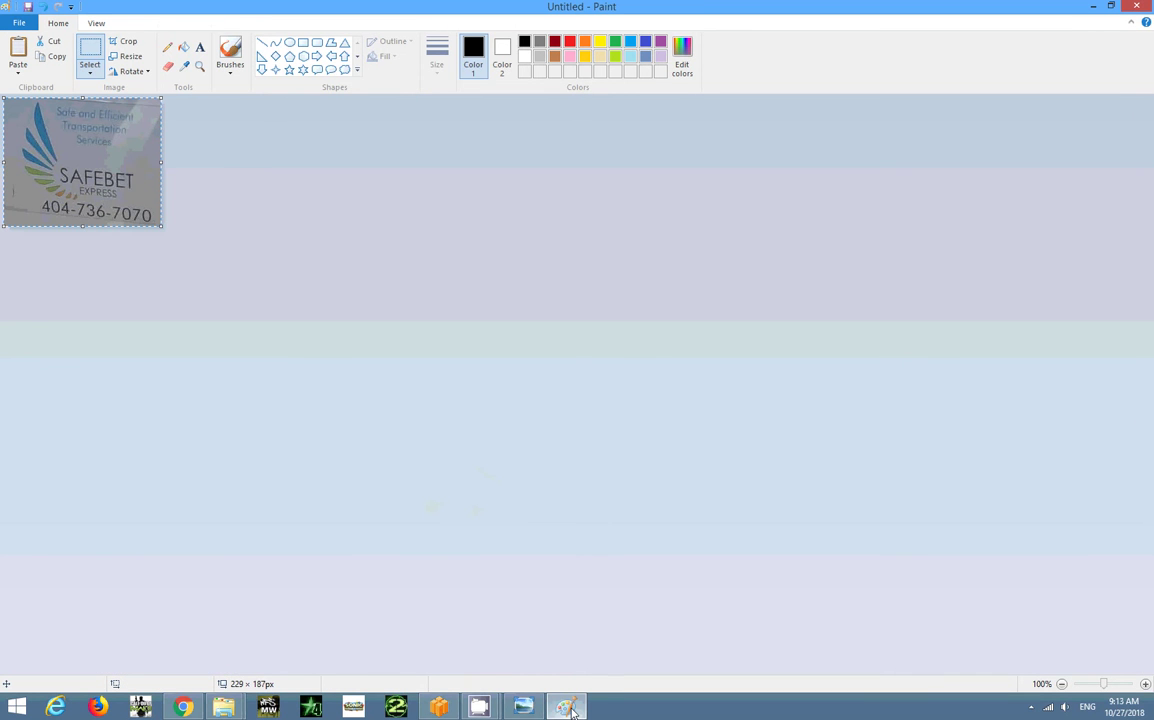
Step: Save the cropped logo as a PNG named aa in the safebet folder under Downloads
key(ctrl+s)
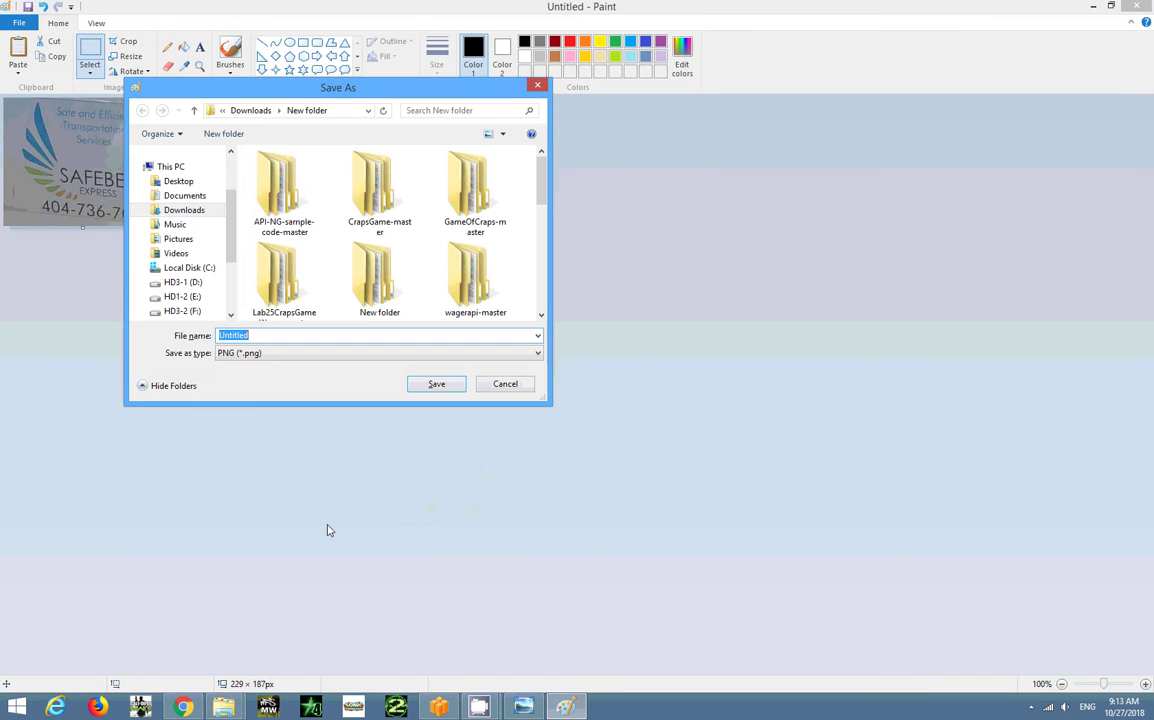
double_click(330, 88)
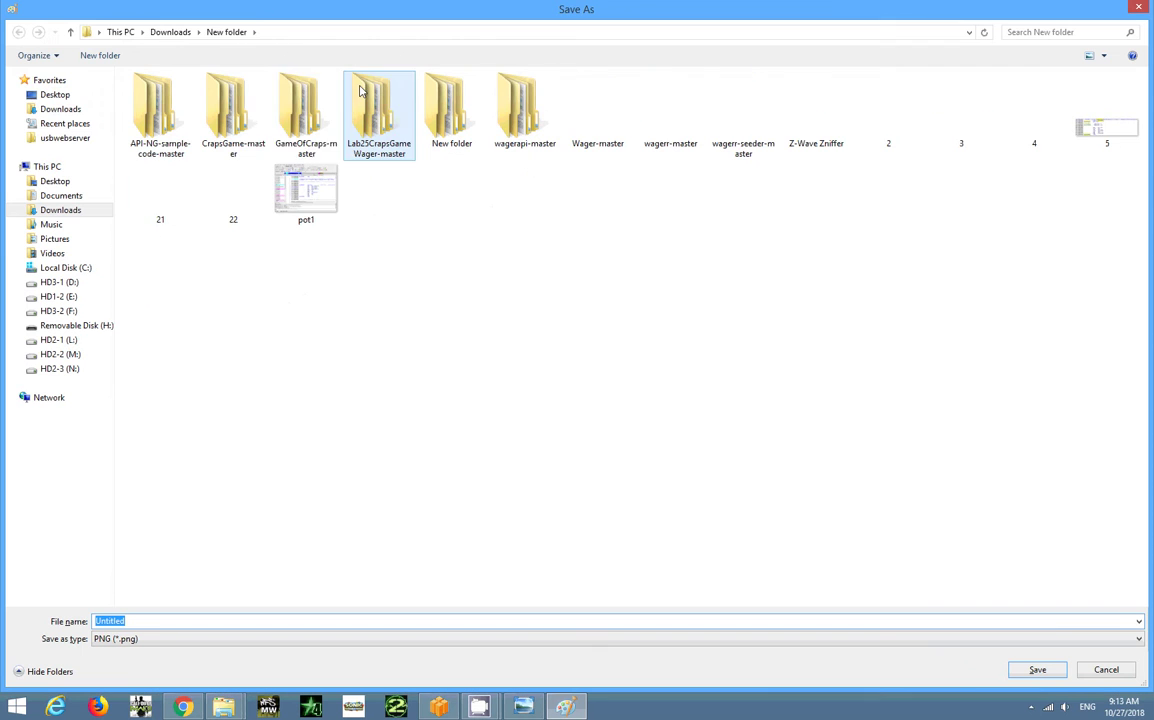
click(172, 32)
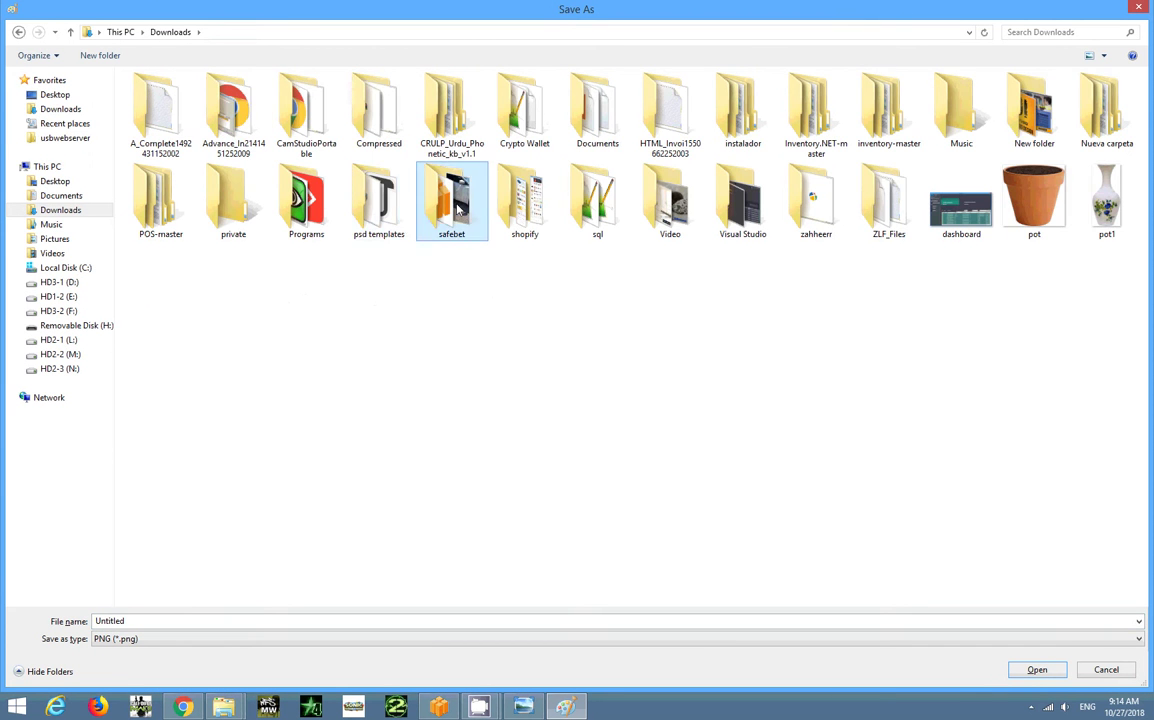
double_click(451, 198)
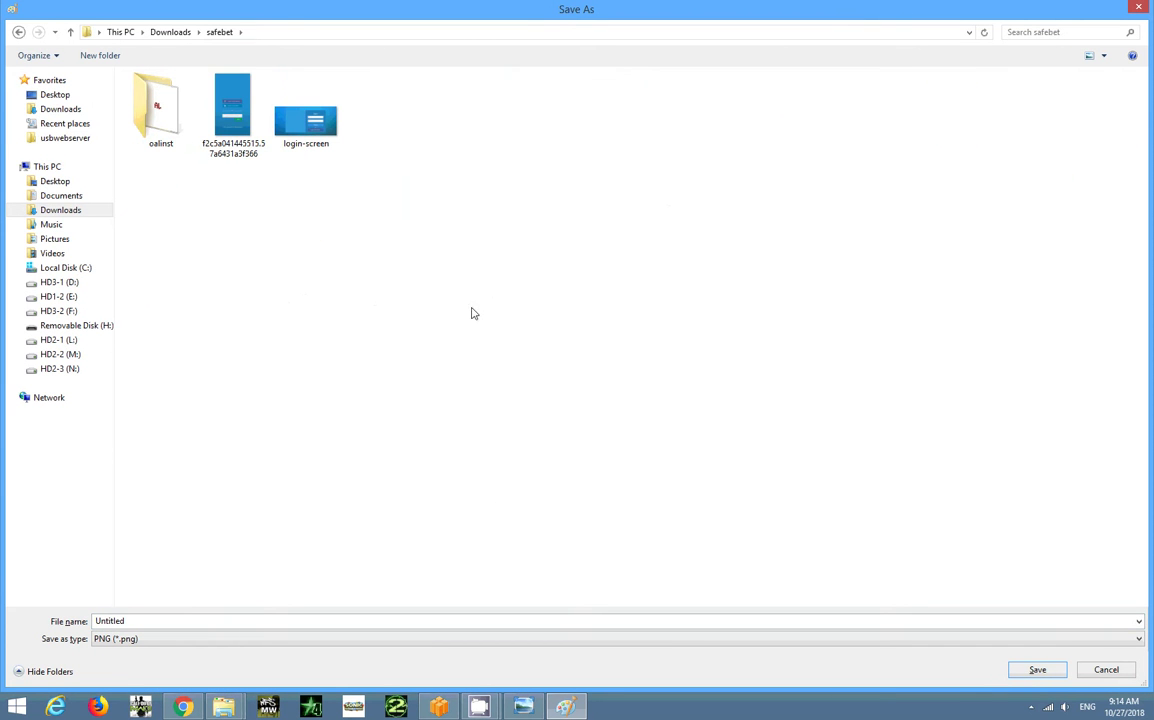
click(190, 622)
text(aa)
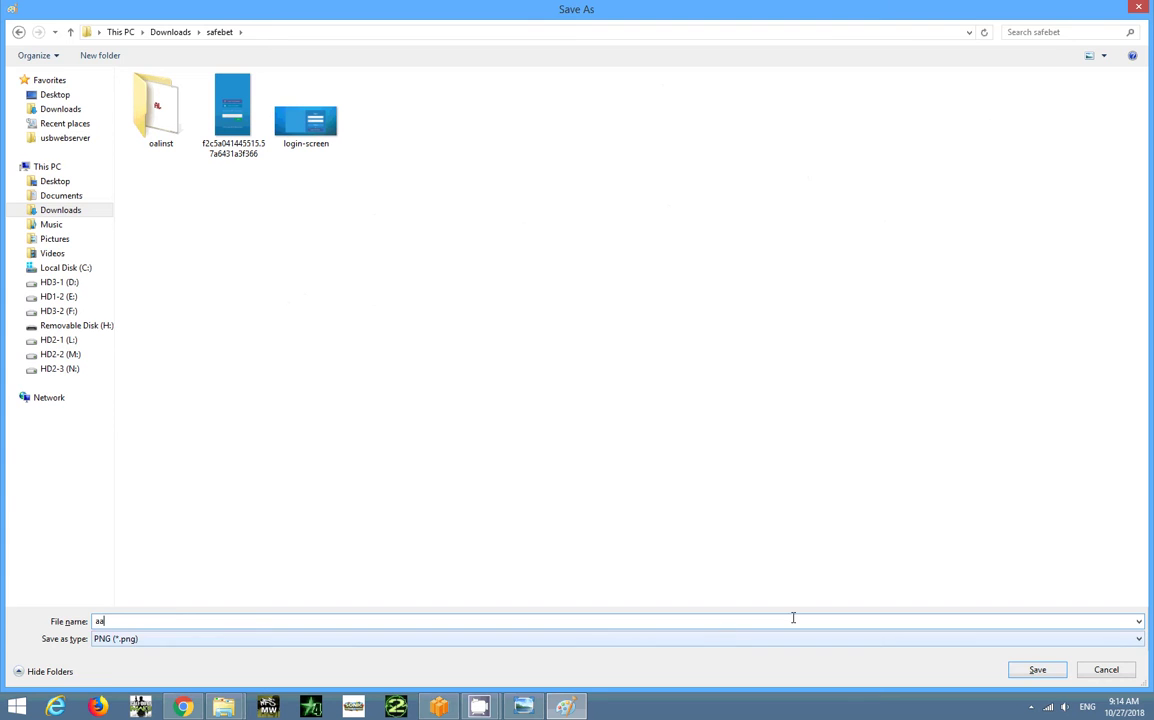
click(1036, 672)
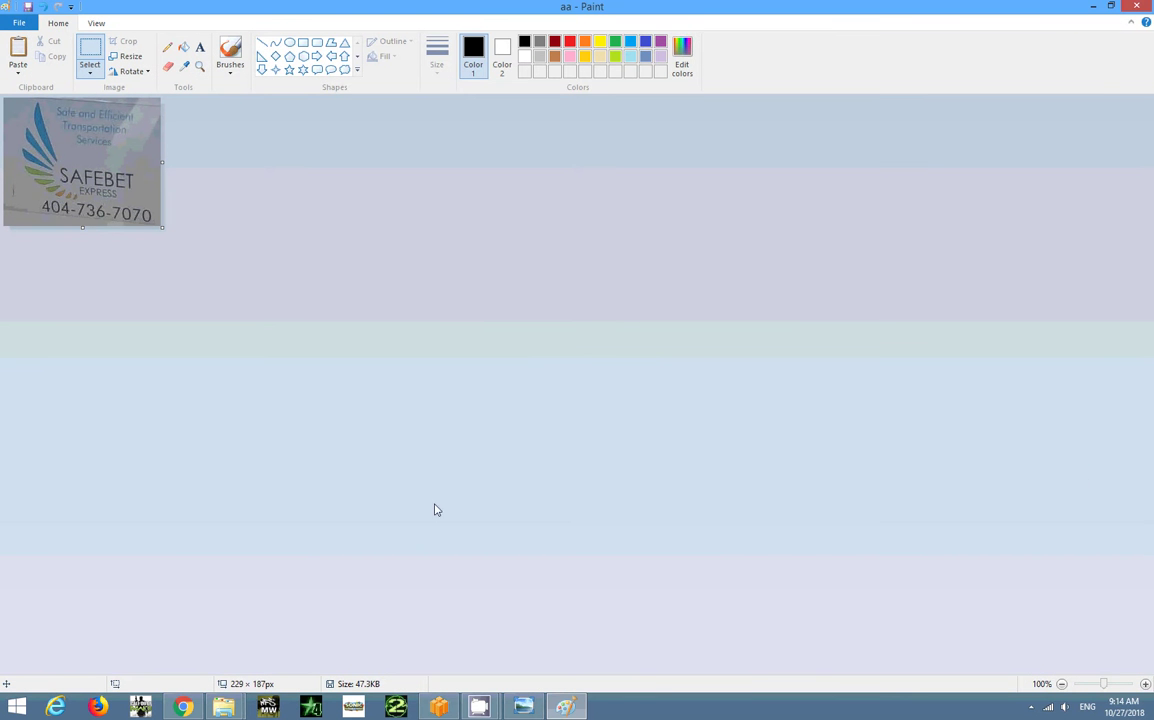
Step: Close Paint and the photo viewer, and clear the remaining windows from the desktop
click(1145, 20)
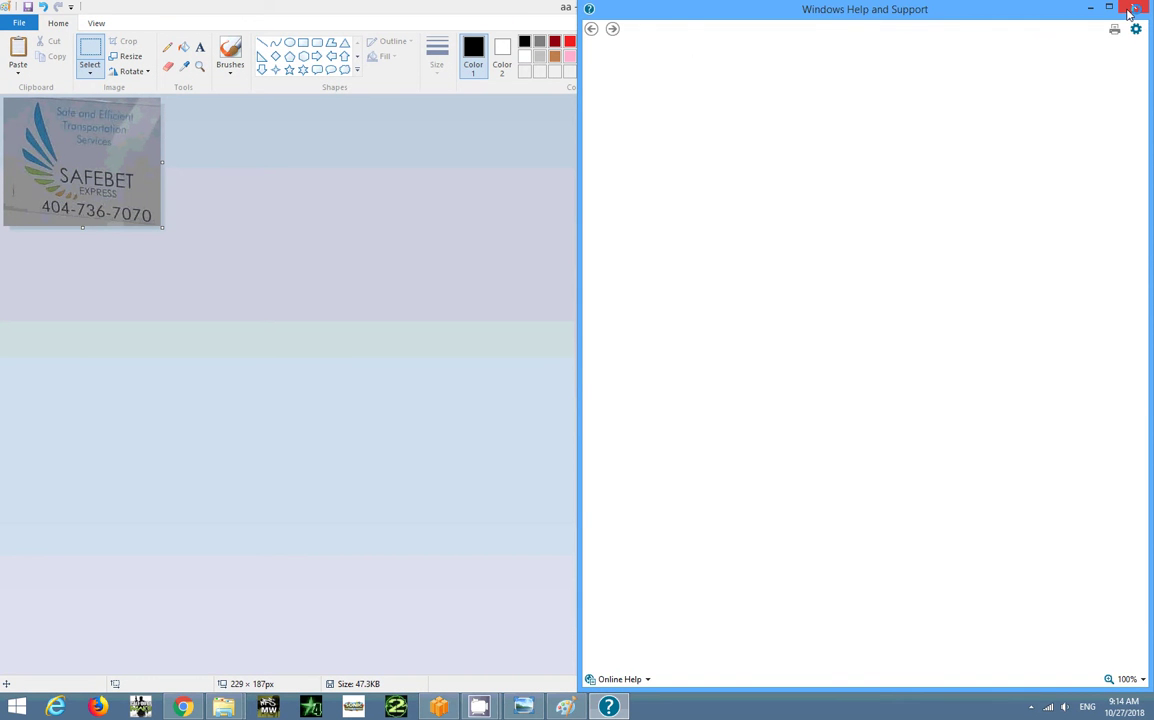
click(1143, 6)
click(1137, 6)
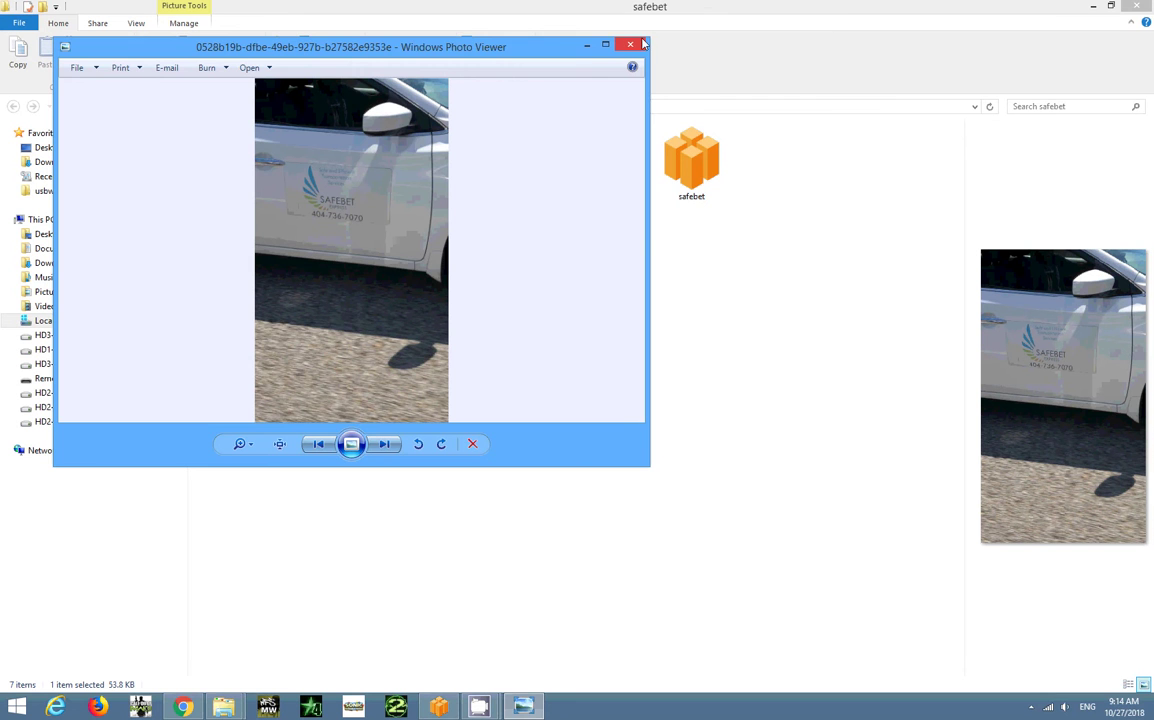
click(641, 44)
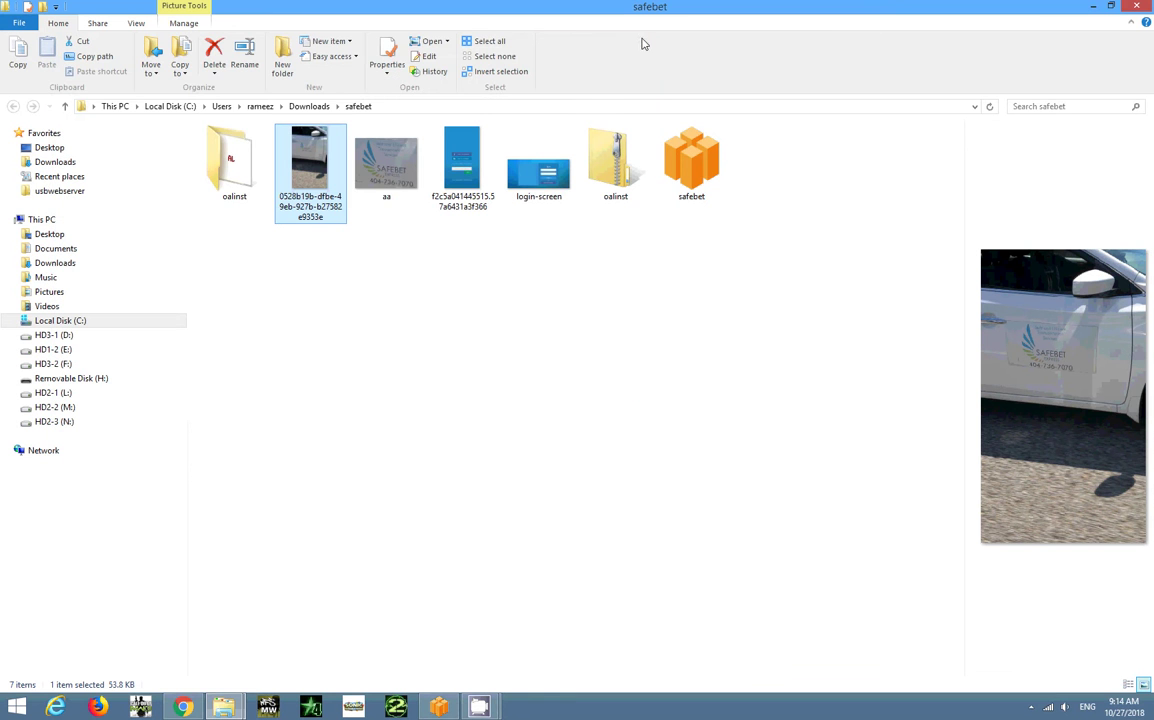
key(alt+Tab)
click(1093, 6)
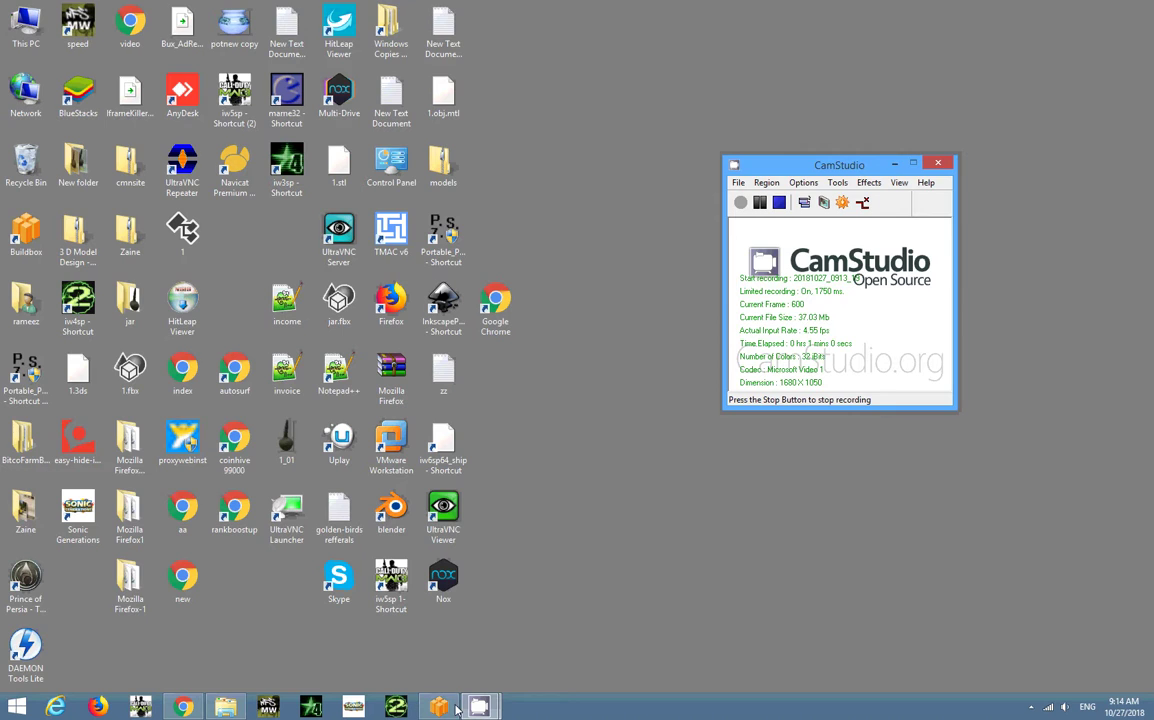
Step: Switch to Buildbox and examine the Main Menu UI screen and the World scene's layers
click(442, 708)
click(646, 360)
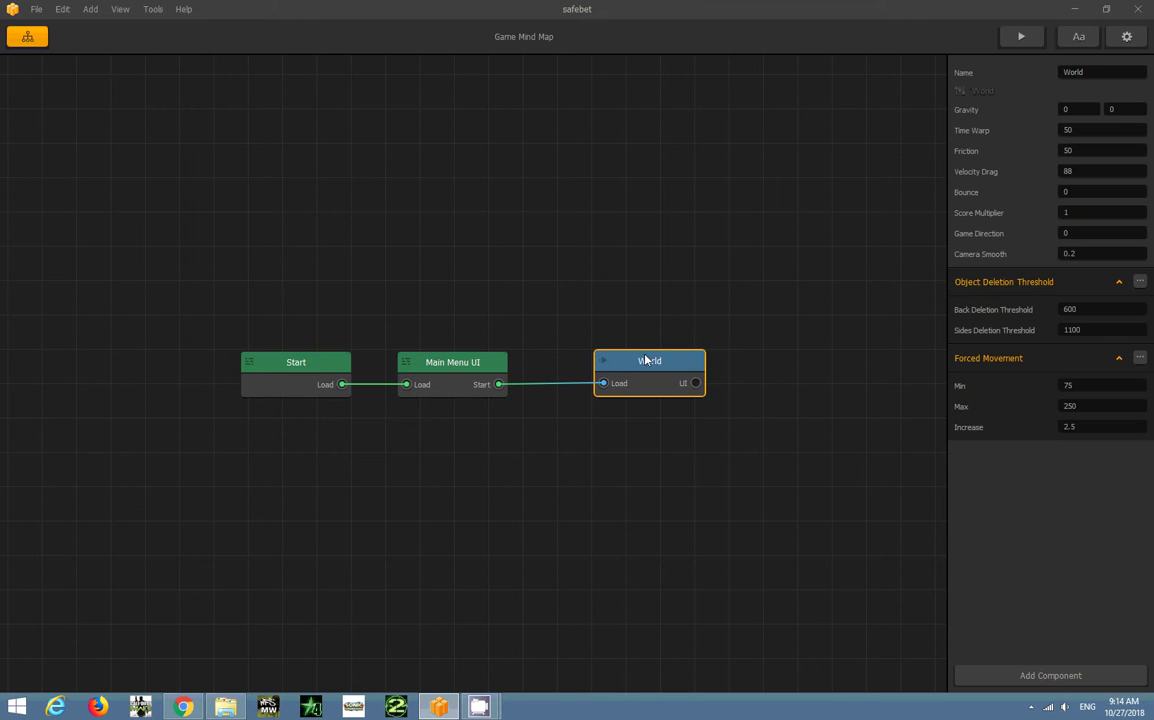
double_click(440, 364)
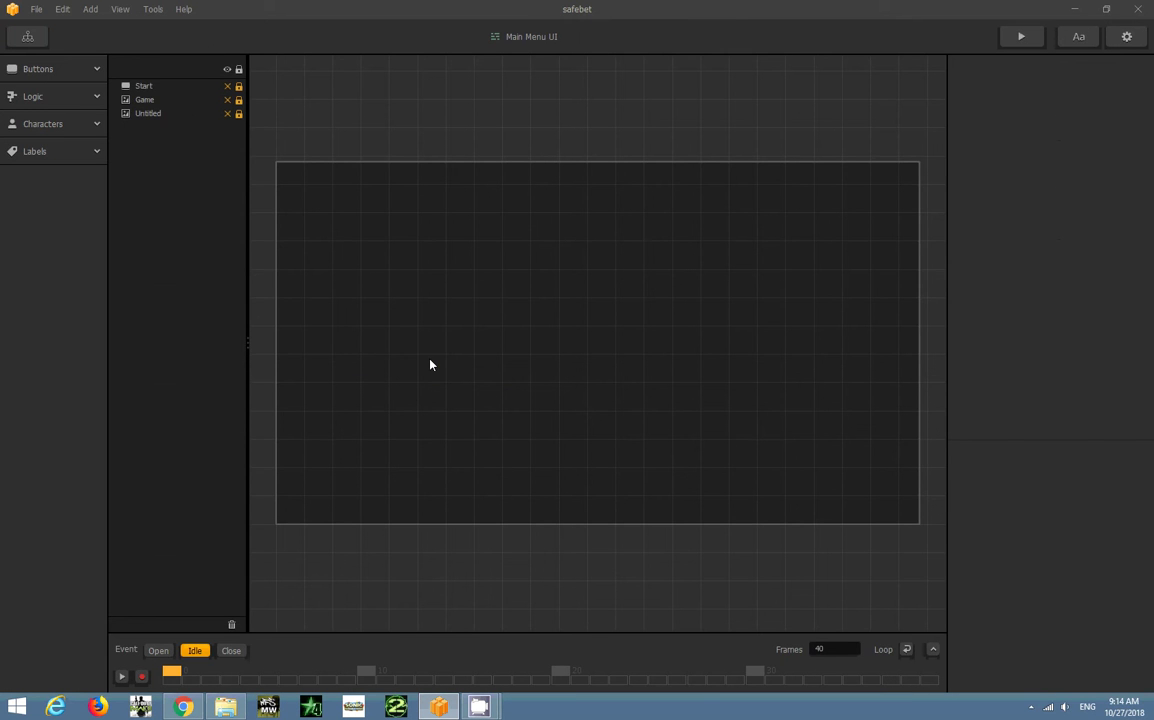
click(28, 37)
double_click(662, 364)
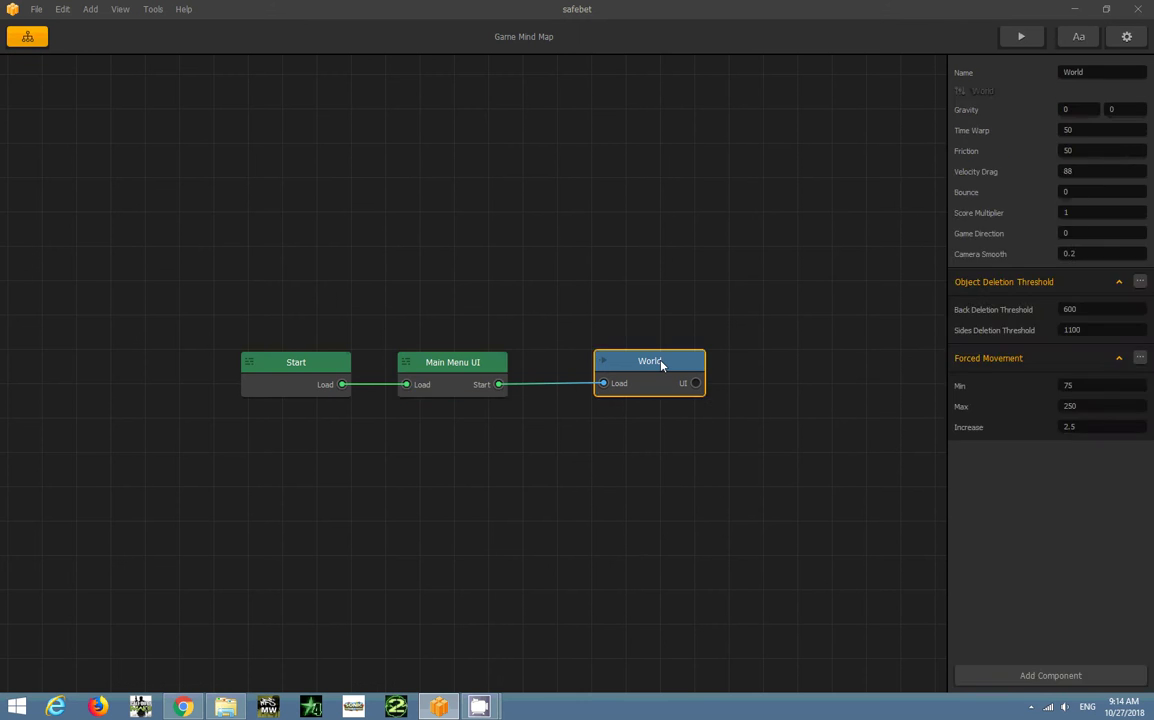
click(227, 87)
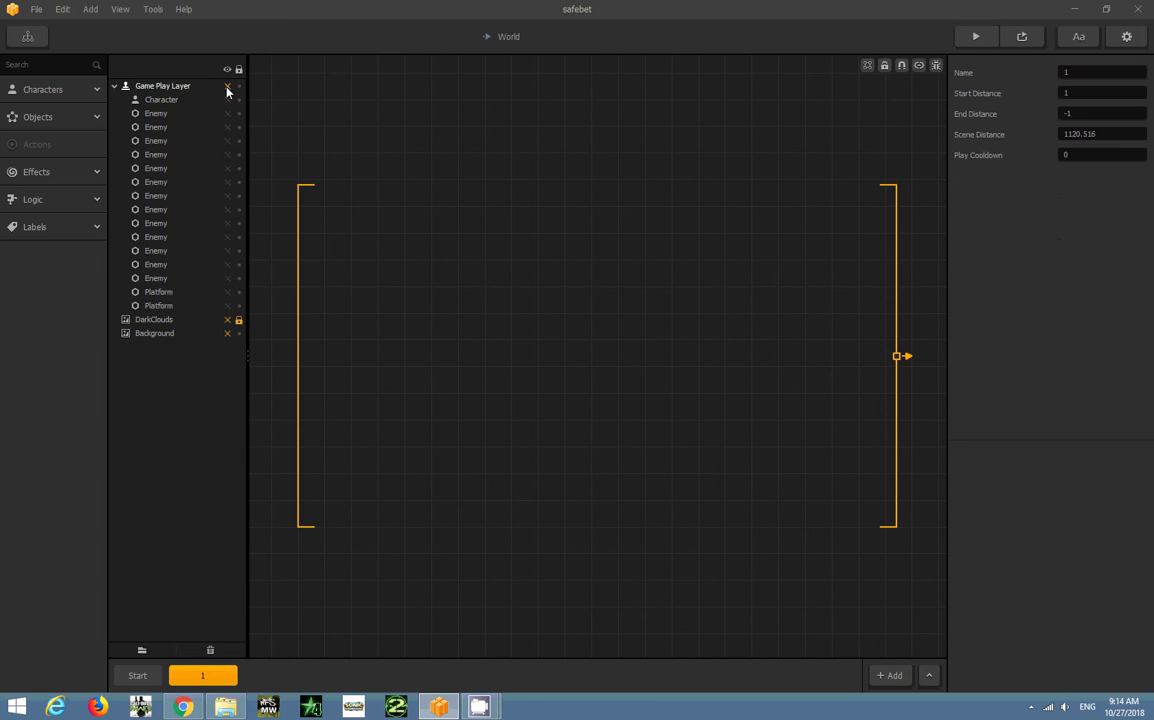
click(115, 87)
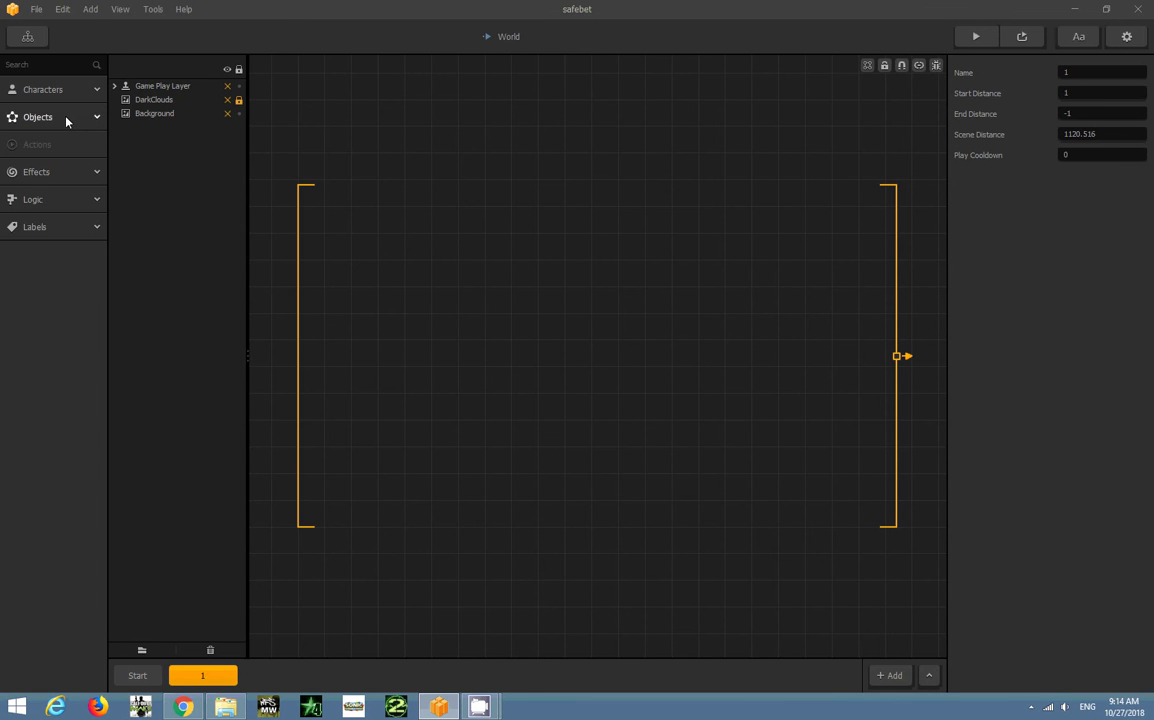
click(28, 37)
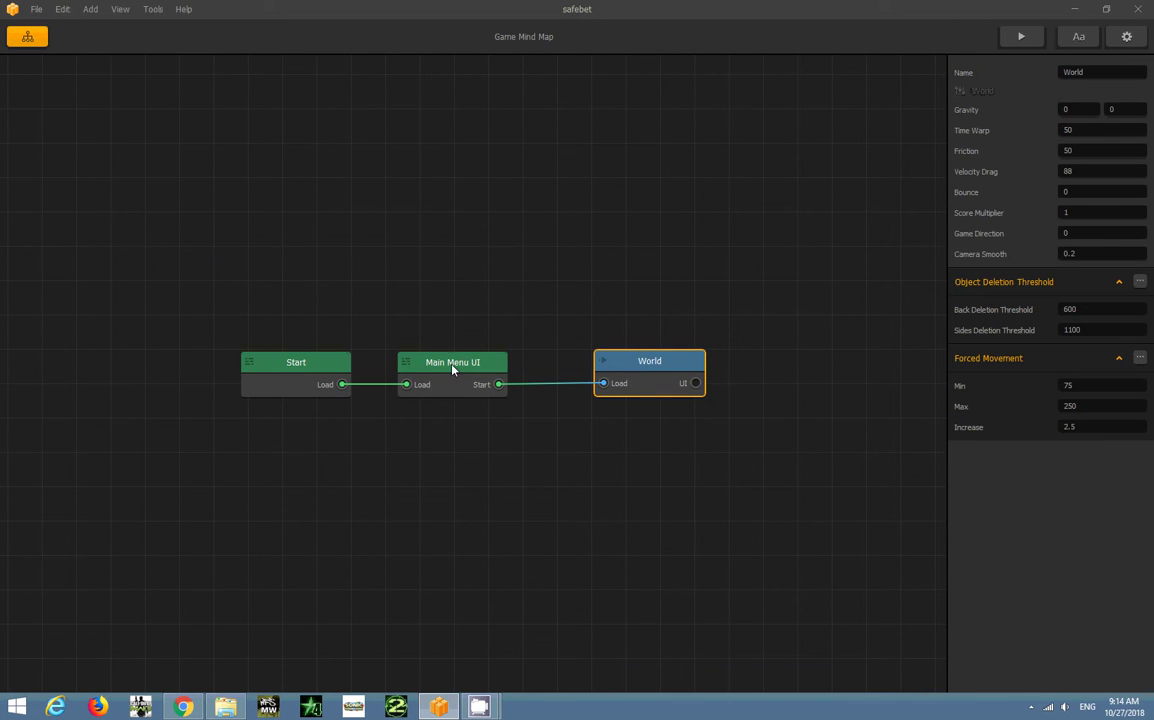
Step: Add the login-screen picture from the safebet folder as a new image in the Main Menu UI
double_click(452, 369)
click(88, 10)
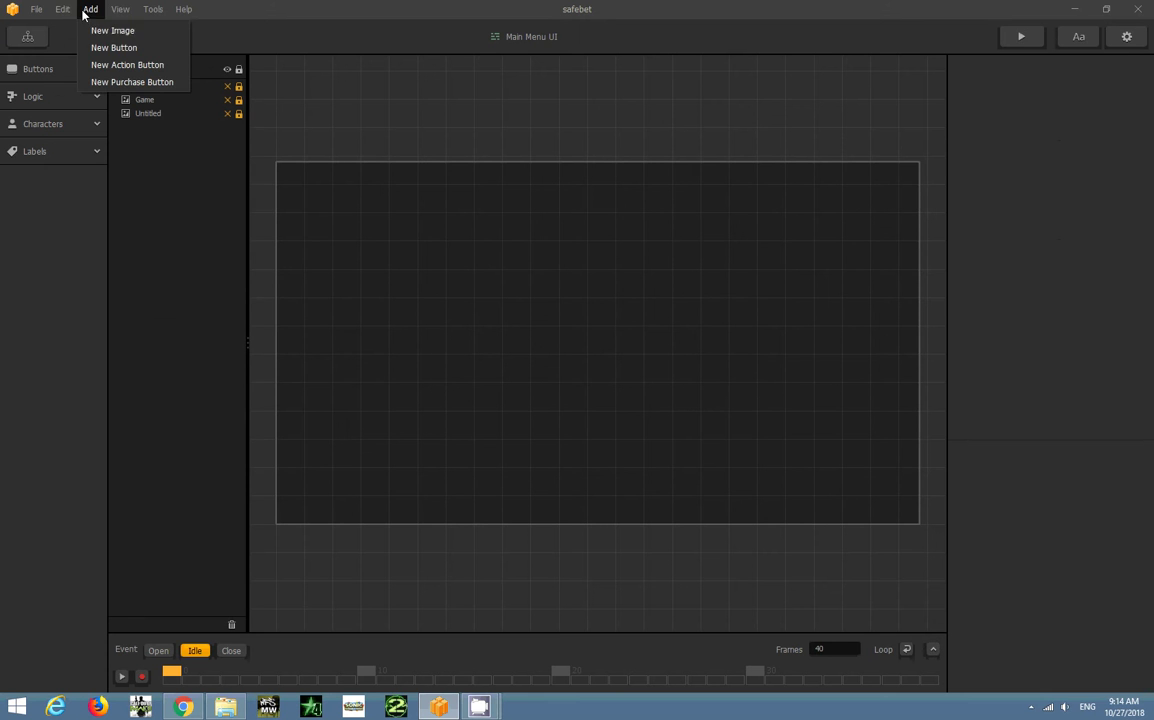
click(94, 31)
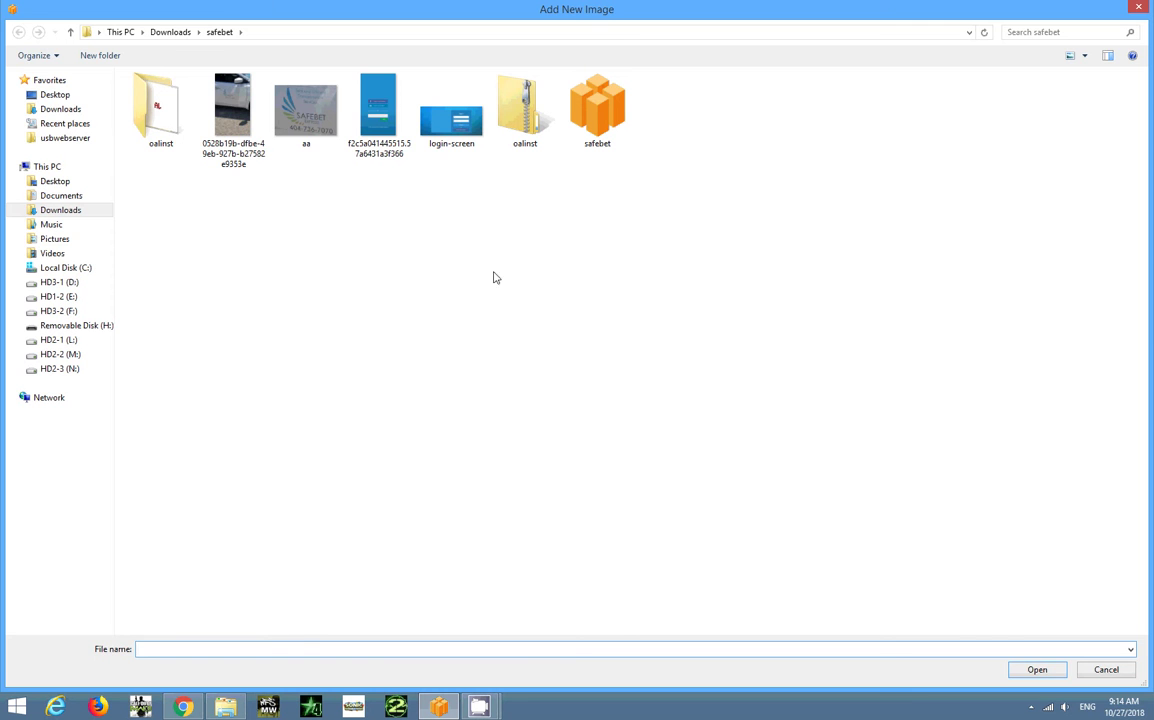
double_click(432, 140)
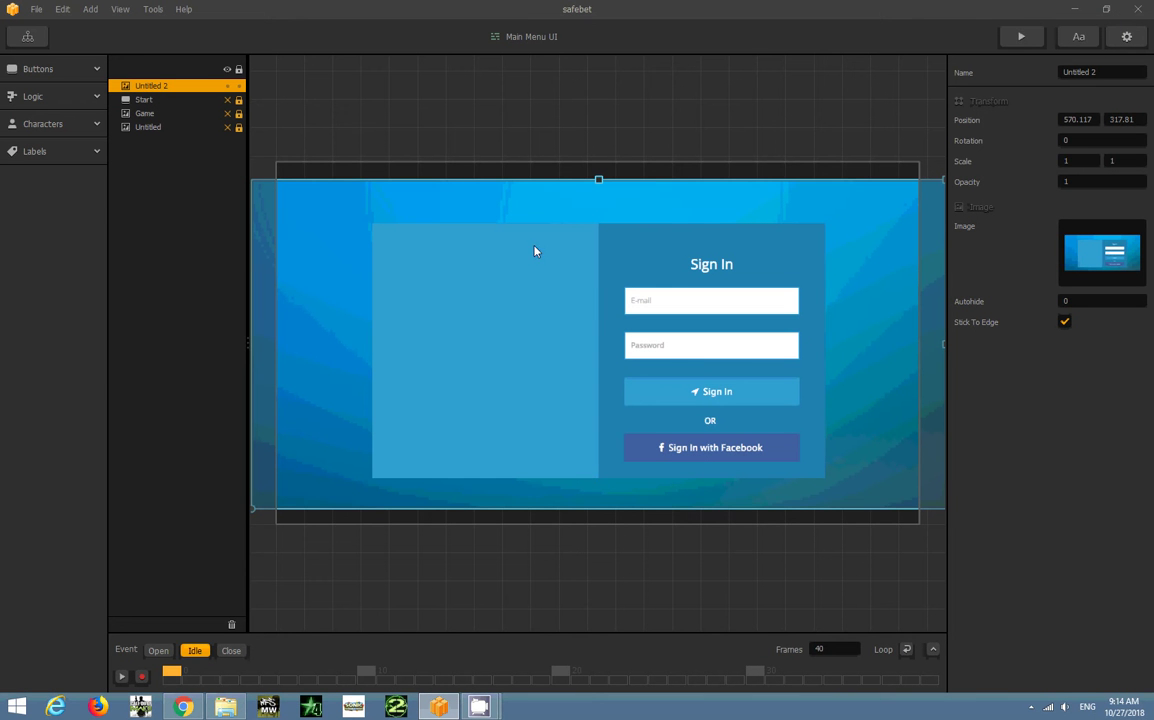
Step: Scale the login-screen image to about 0.923 × 0.975 and centre it so it spans the full width of the screen frame
drag(894, 227, 874, 198)
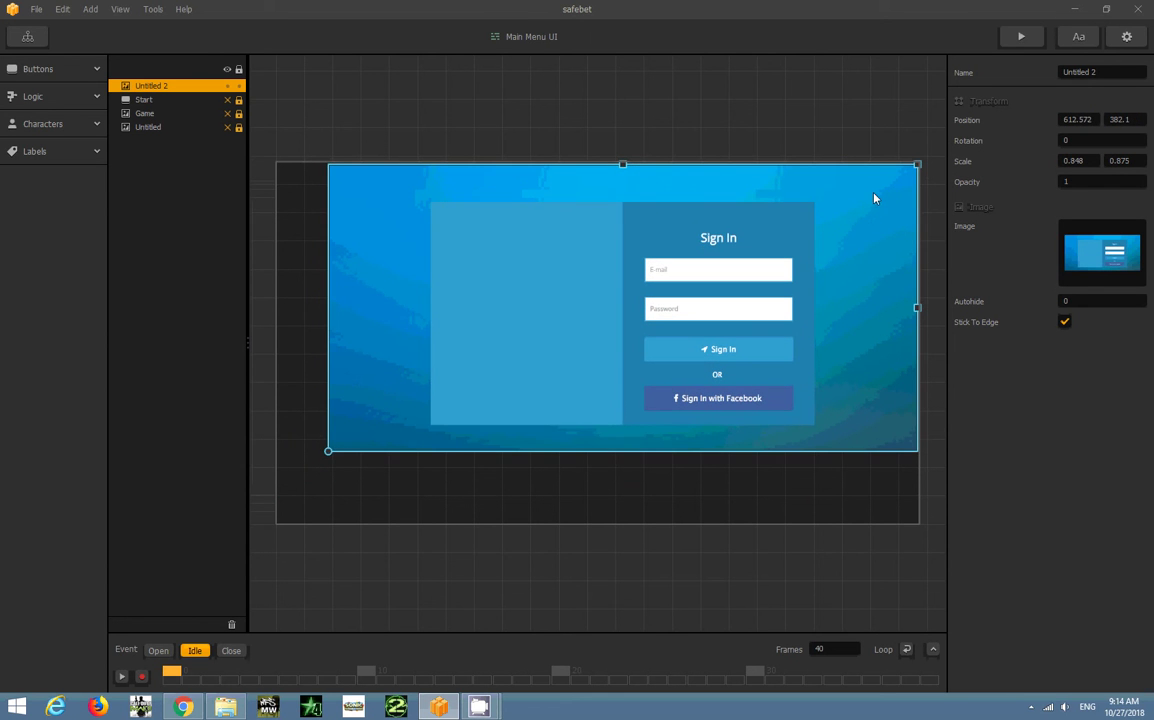
drag(327, 458, 308, 477)
key(ctrl+z)
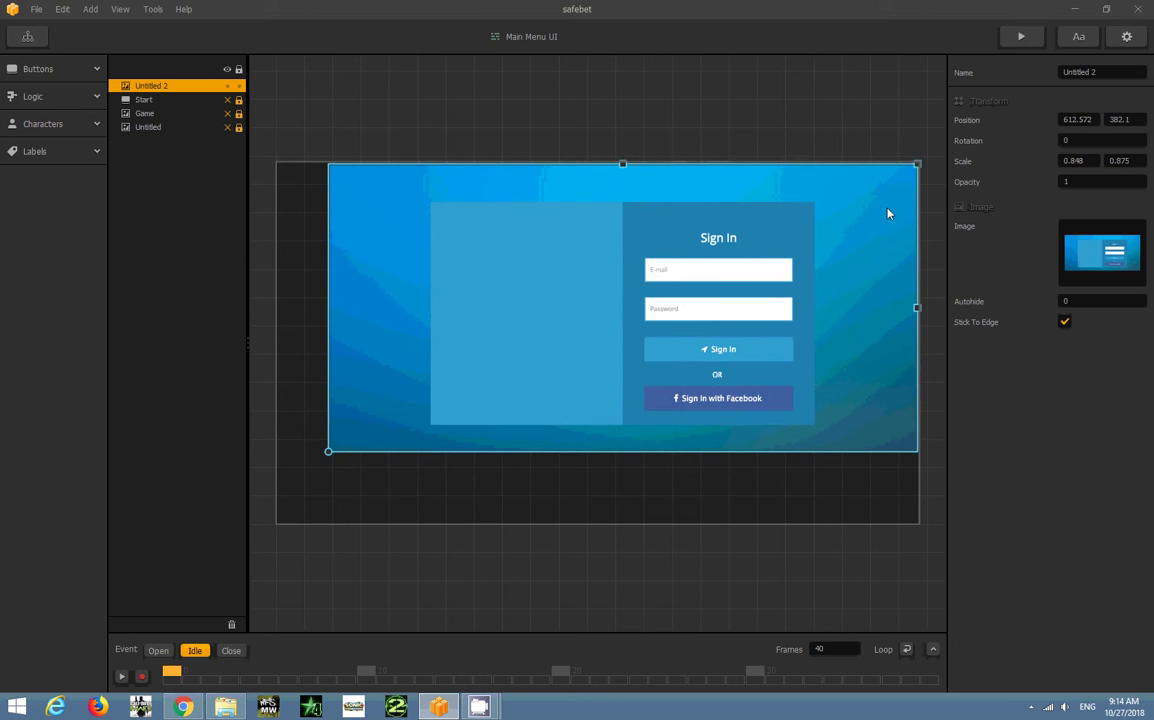
drag(887, 213, 842, 280)
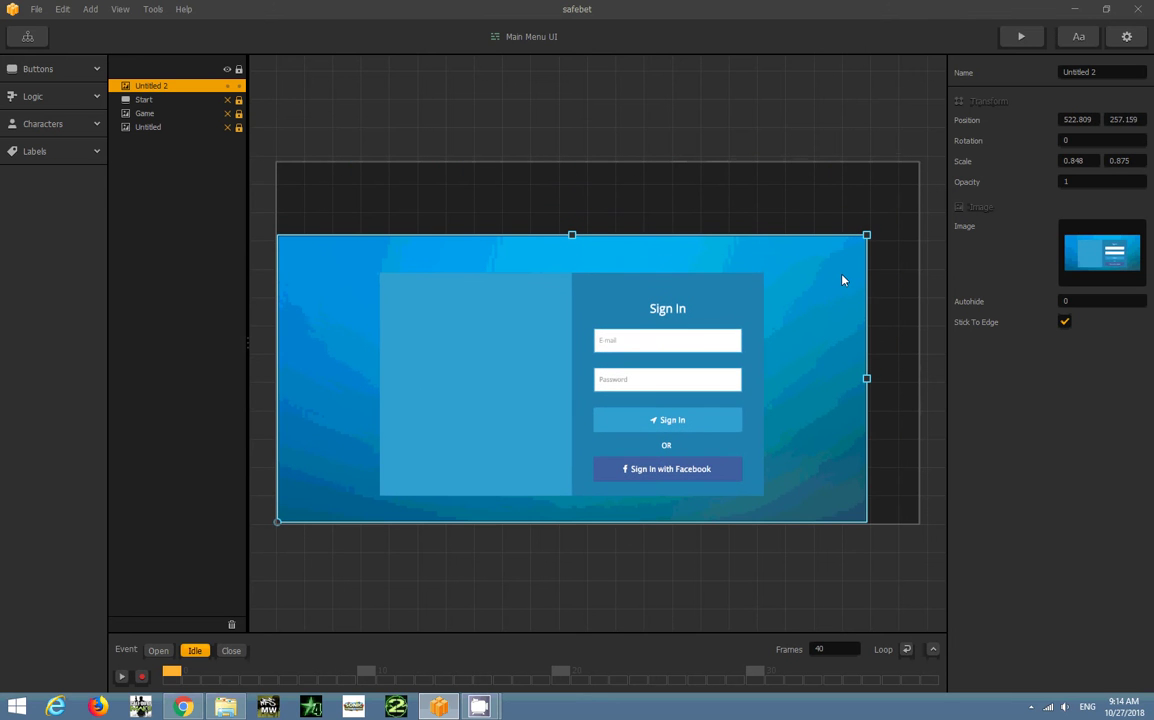
click(872, 238)
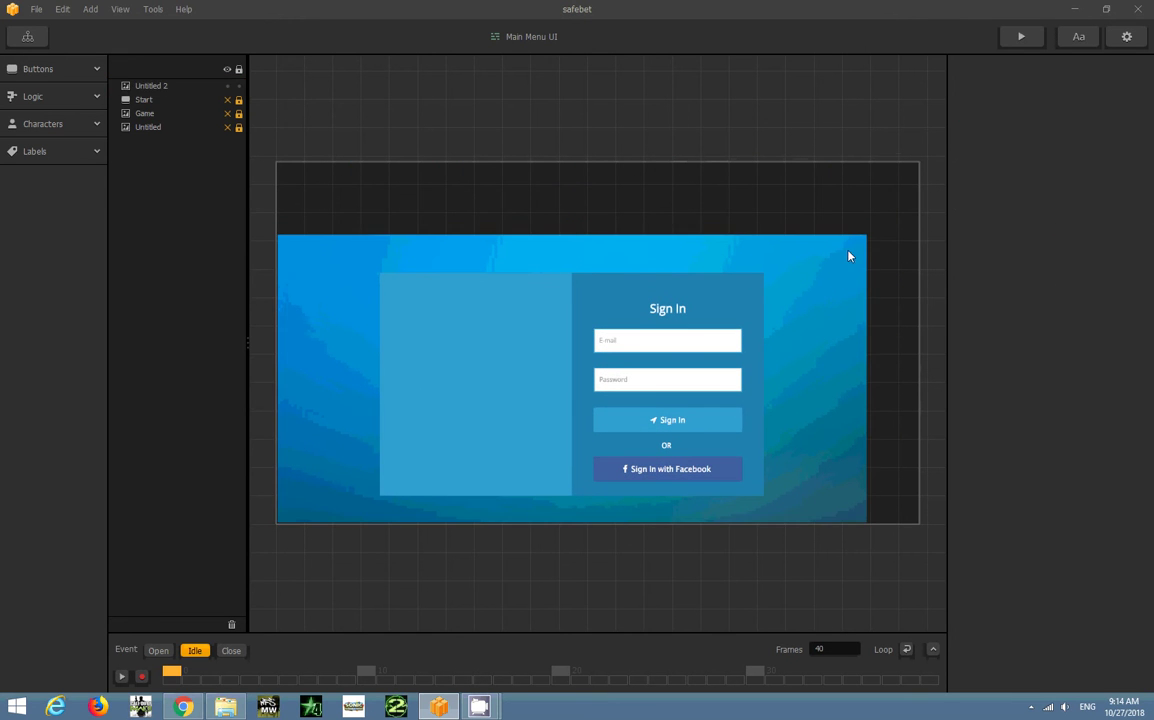
click(866, 238)
drag(868, 237, 908, 187)
drag(823, 211, 831, 198)
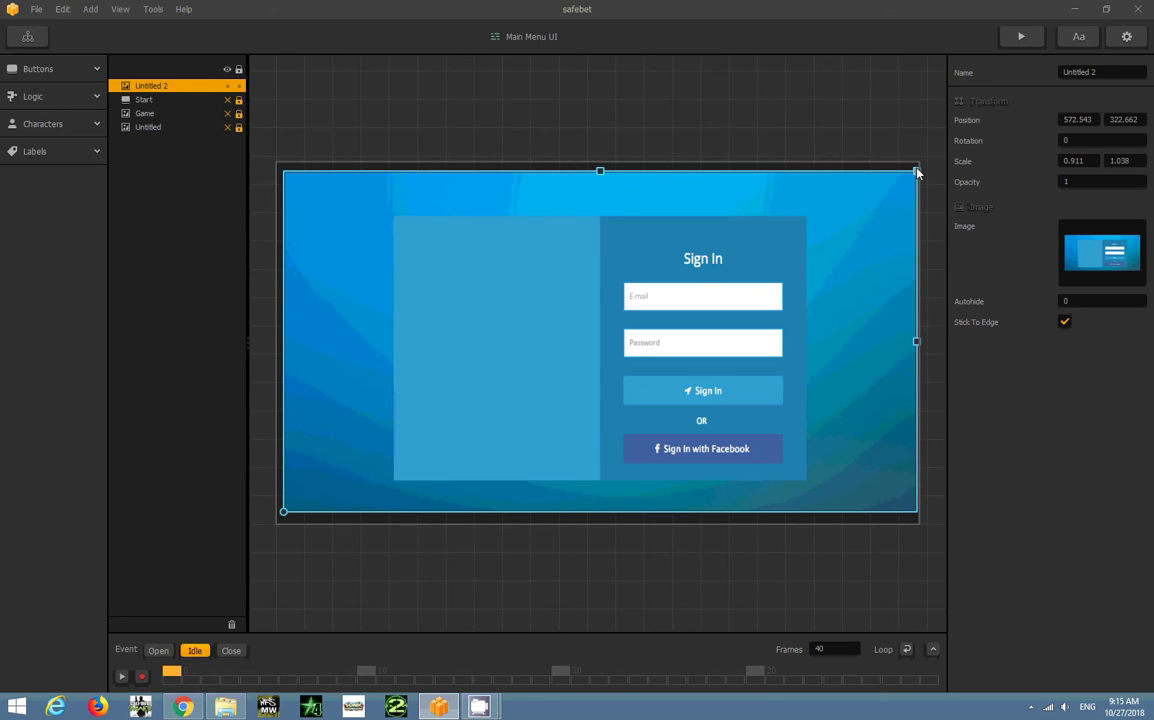
drag(916, 173, 881, 184)
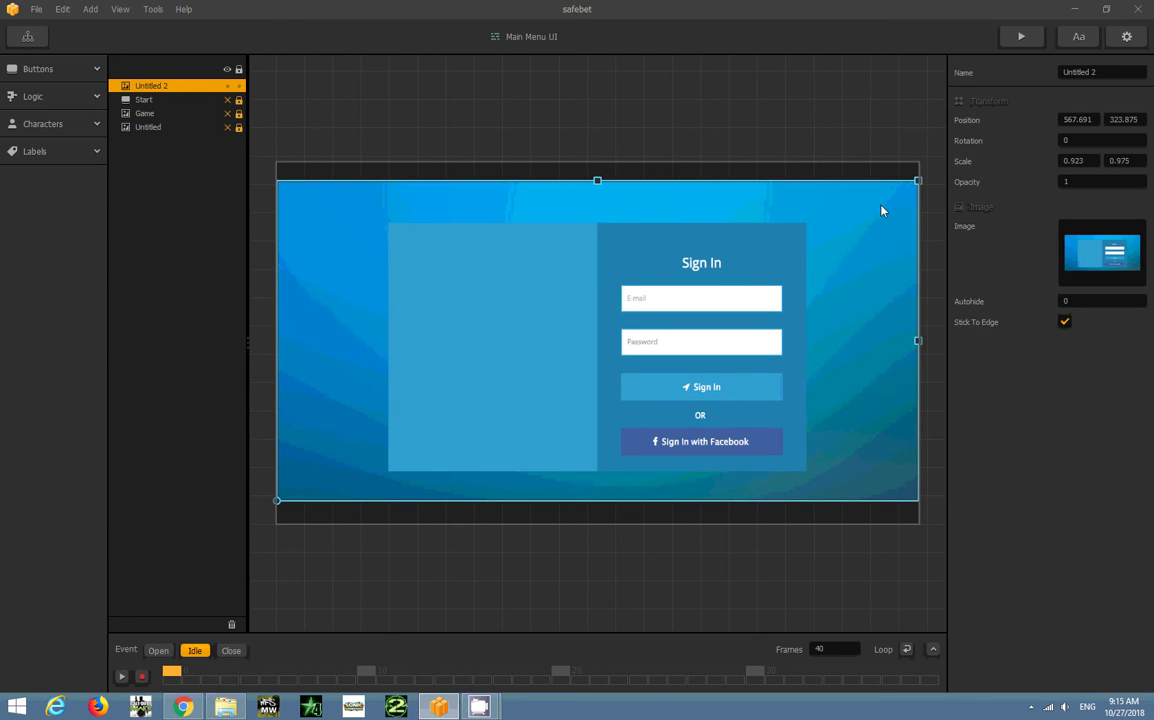
click(786, 175)
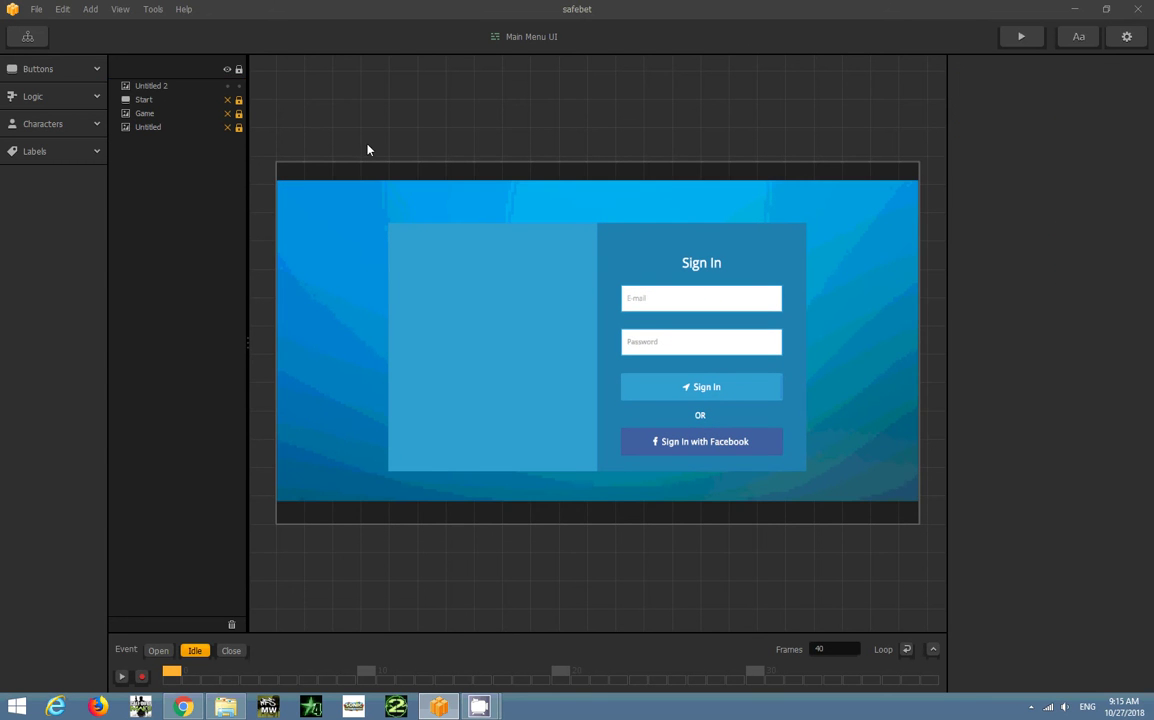
Step: Place a Default Font label over the sign-in panel's E-mail field and widen it to about 3.402 scale
click(30, 96)
click(35, 66)
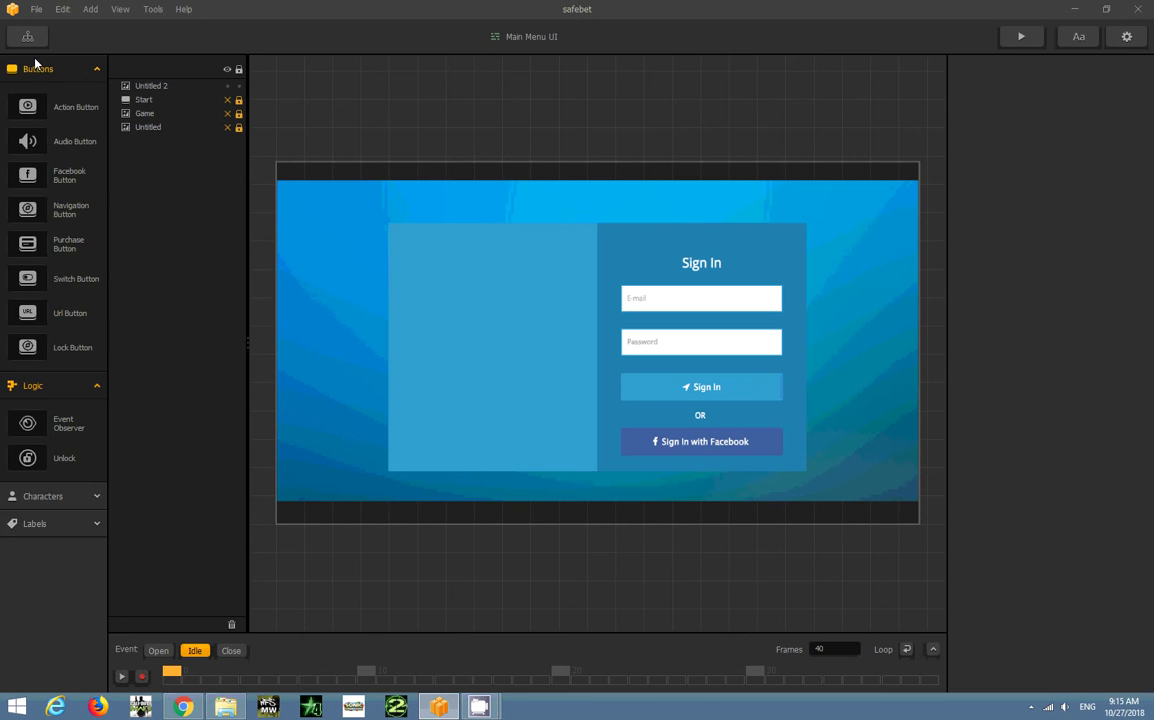
click(35, 66)
click(42, 206)
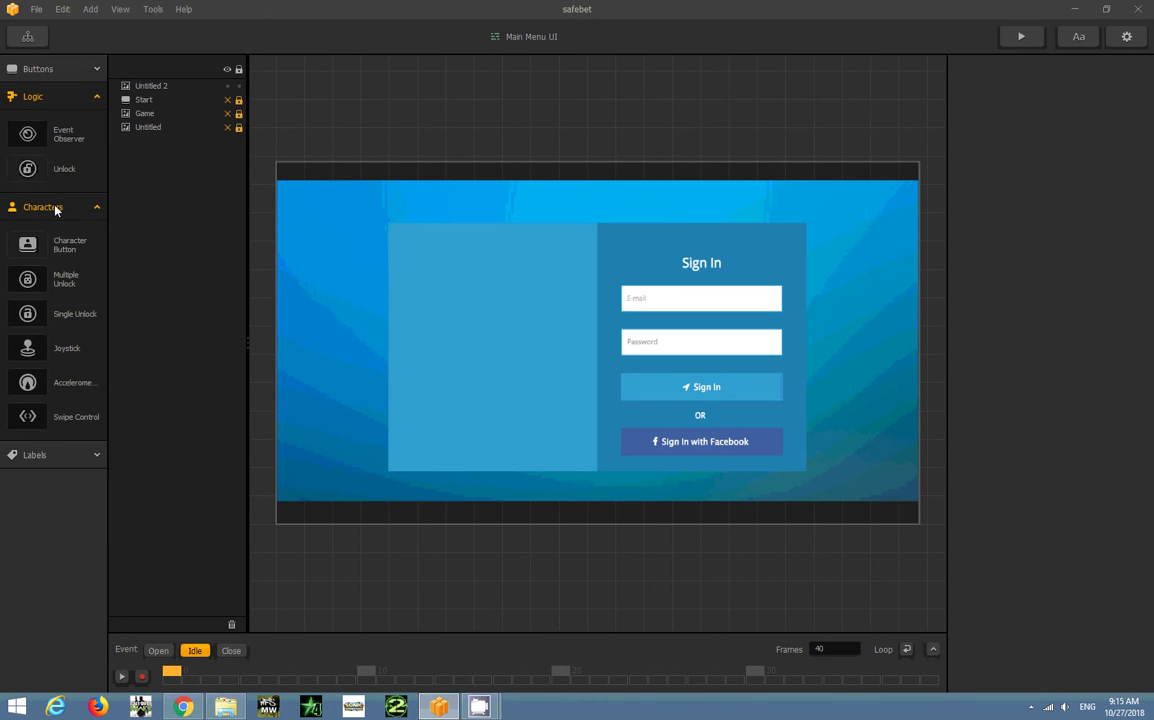
click(55, 208)
click(53, 238)
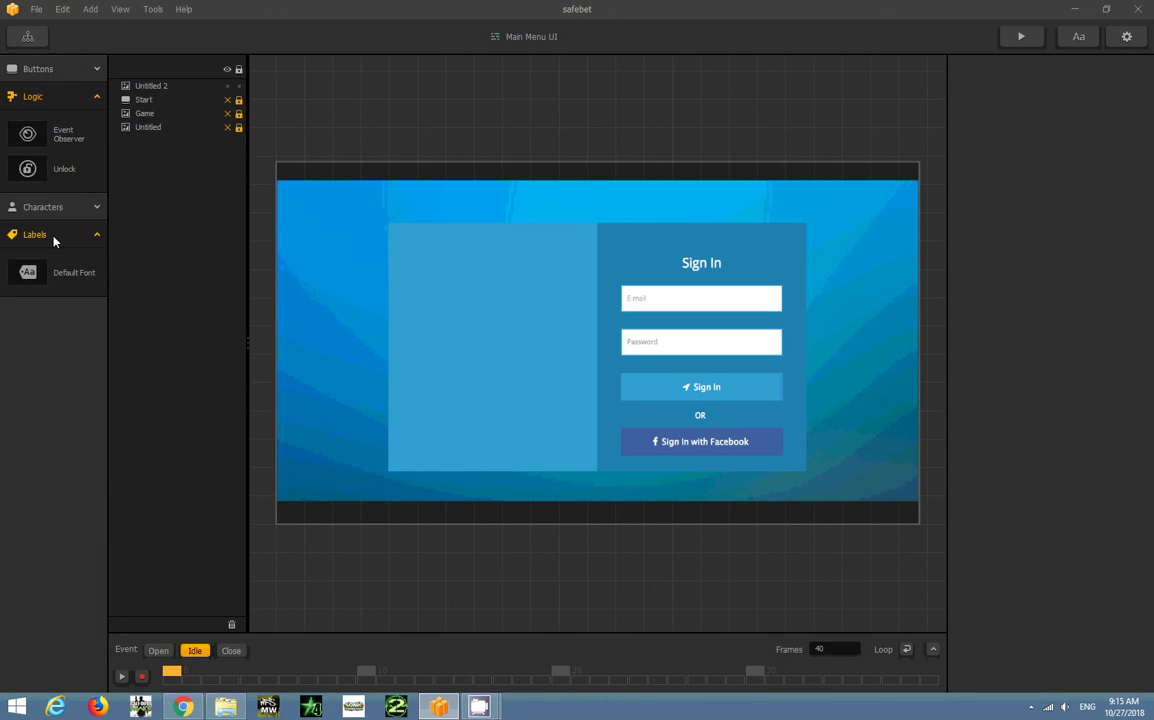
click(53, 238)
click(50, 234)
drag(72, 278, 725, 293)
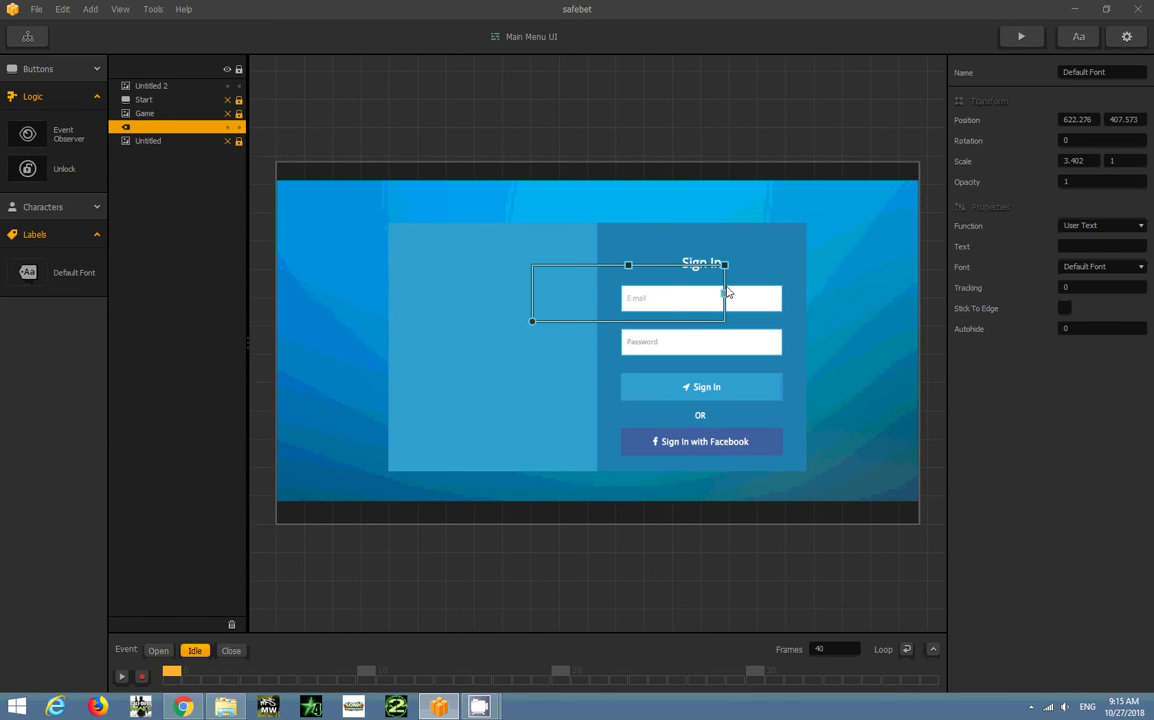
Step: Lock the login-screen image and fit the label over the E-mail field at about 2.82 × 0.466 scale
click(643, 212)
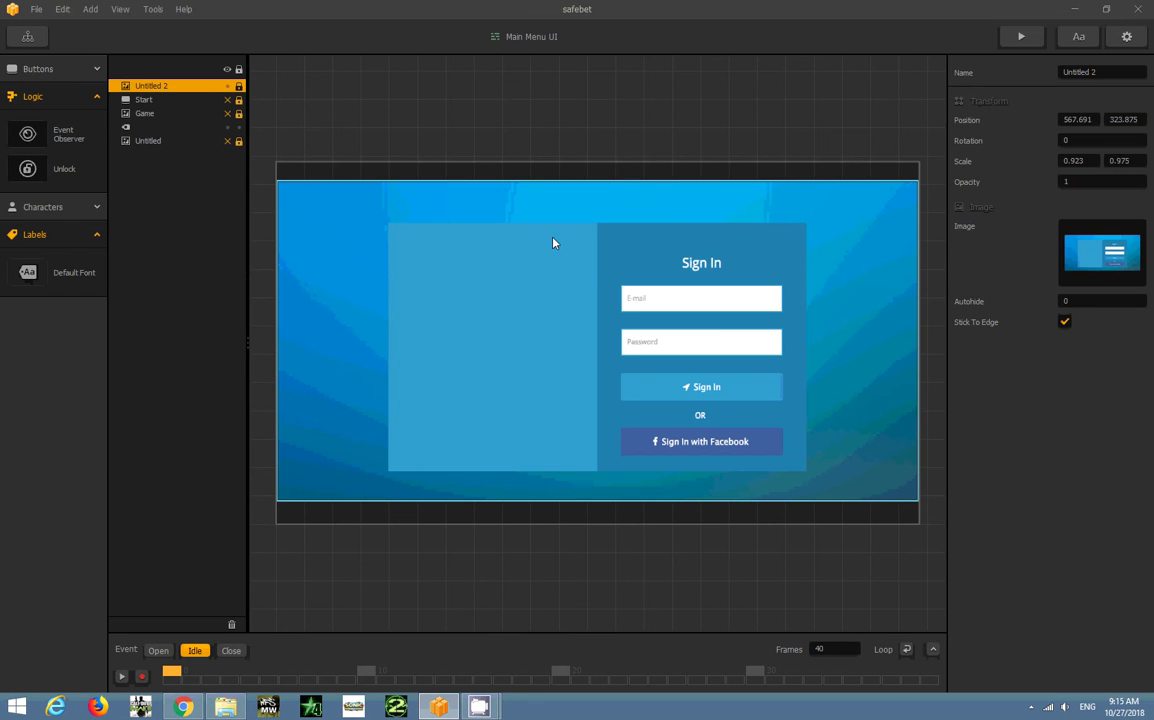
click(685, 297)
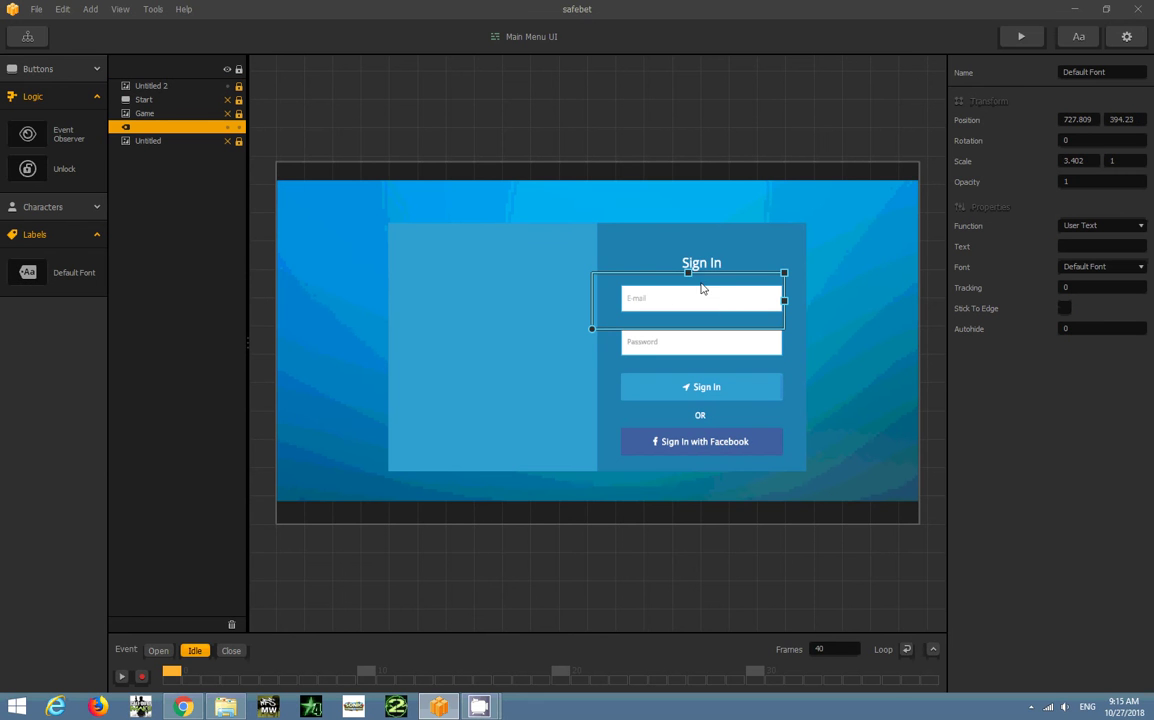
click(690, 276)
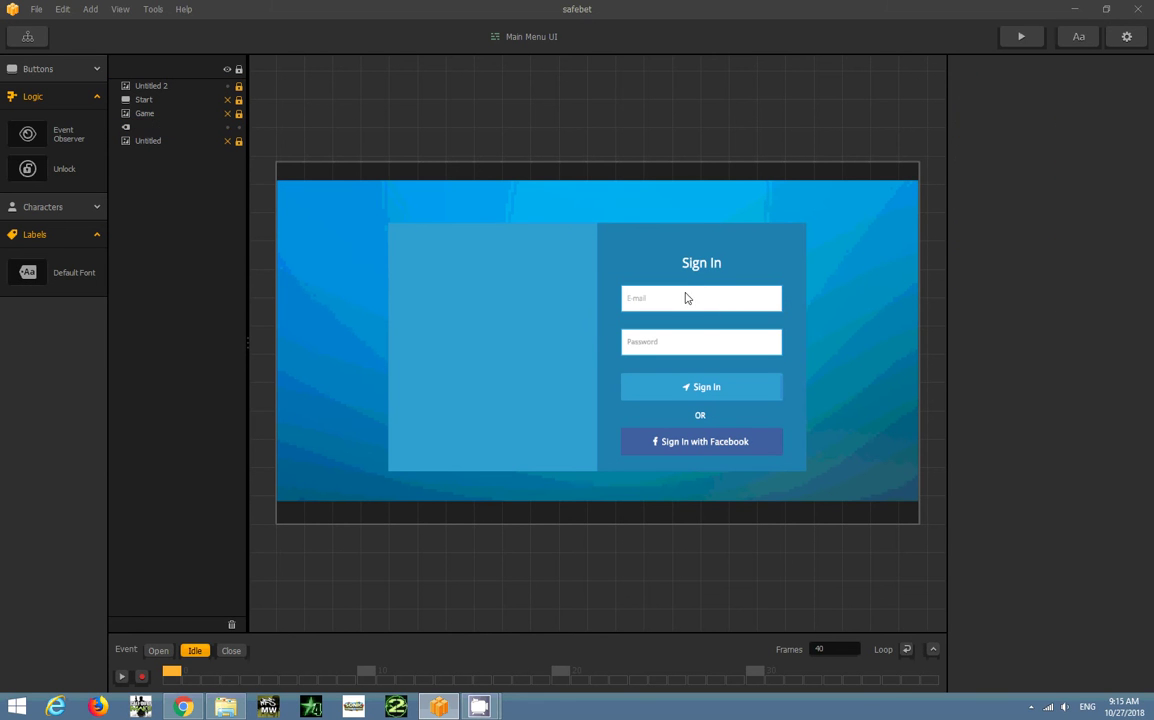
click(688, 279)
drag(688, 272, 689, 294)
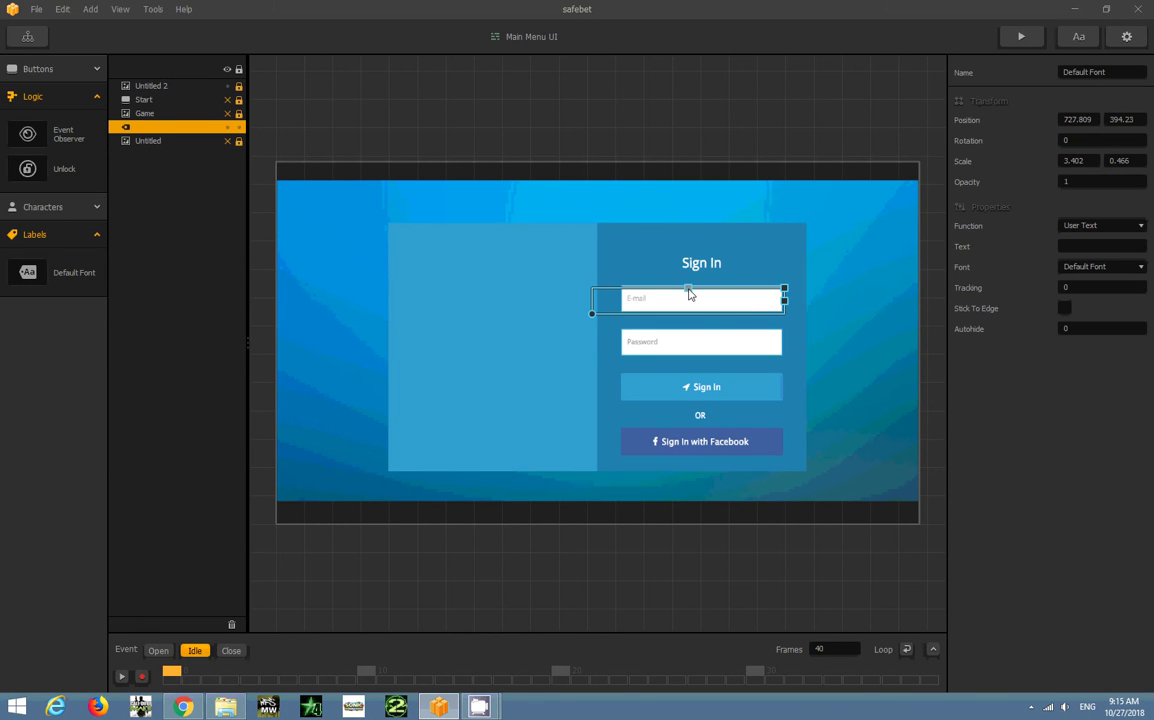
drag(782, 305, 773, 301)
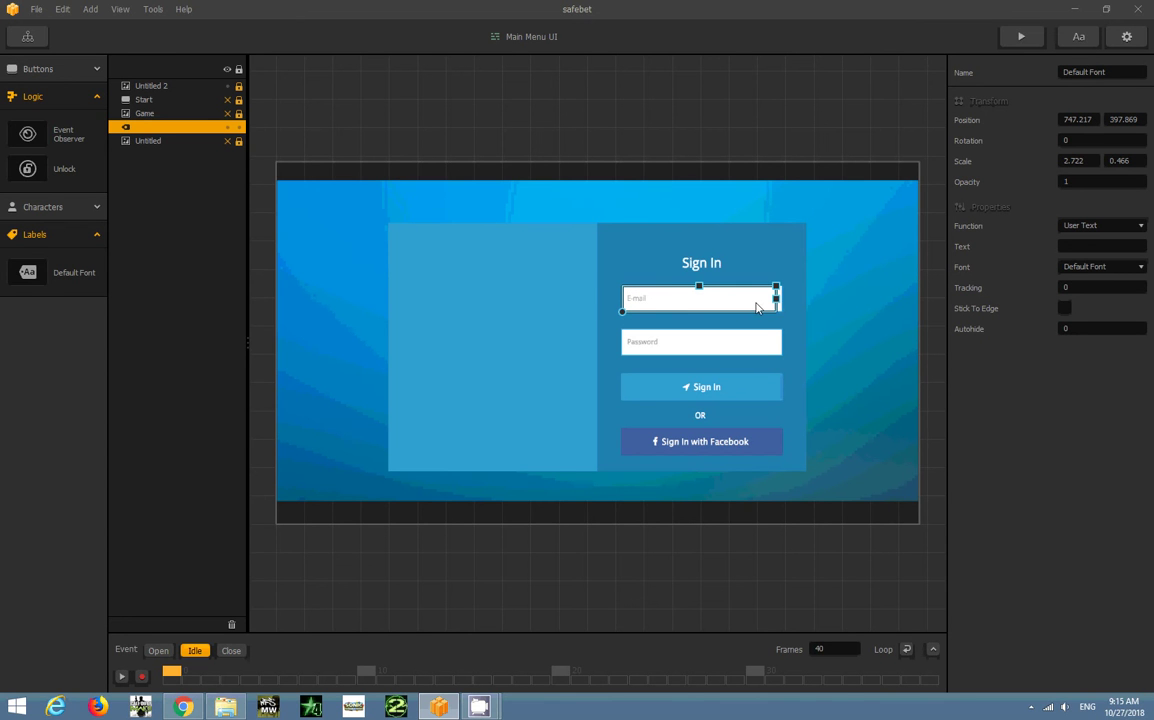
drag(696, 308, 703, 308)
drag(780, 299, 784, 300)
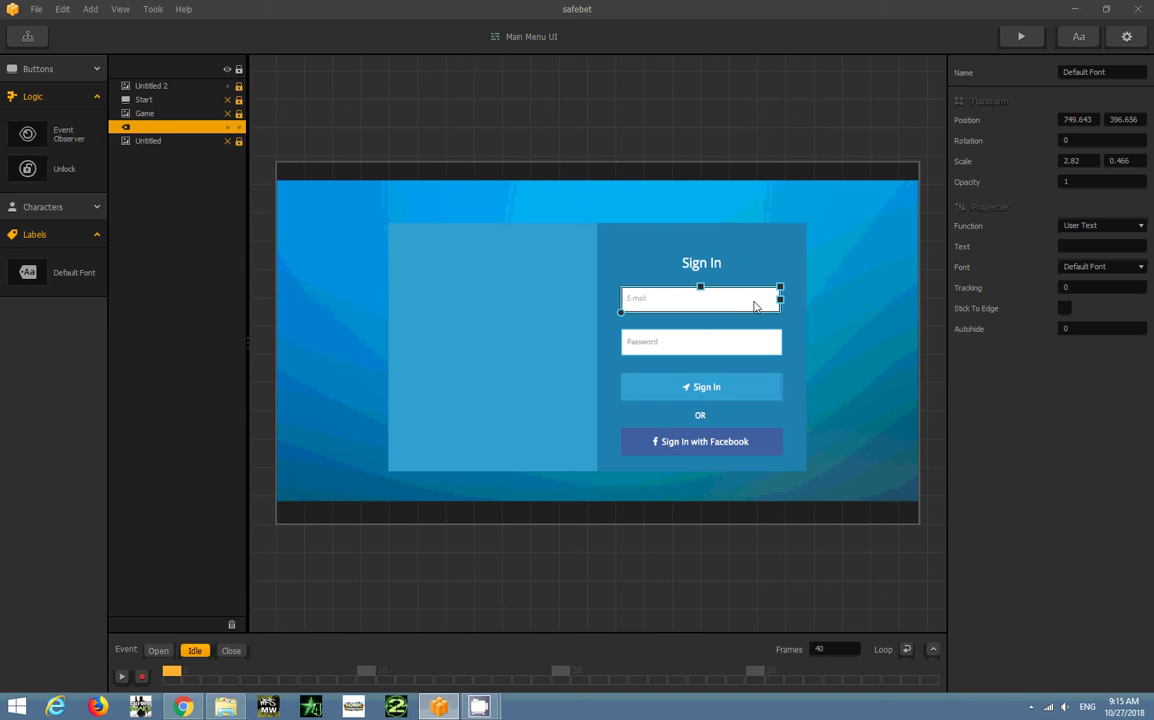
drag(698, 301, 697, 301)
Step: Duplicate the E-mail label and move the copy straight down onto the Password field, at a vertical position of 321.656
key(ctrl+d)
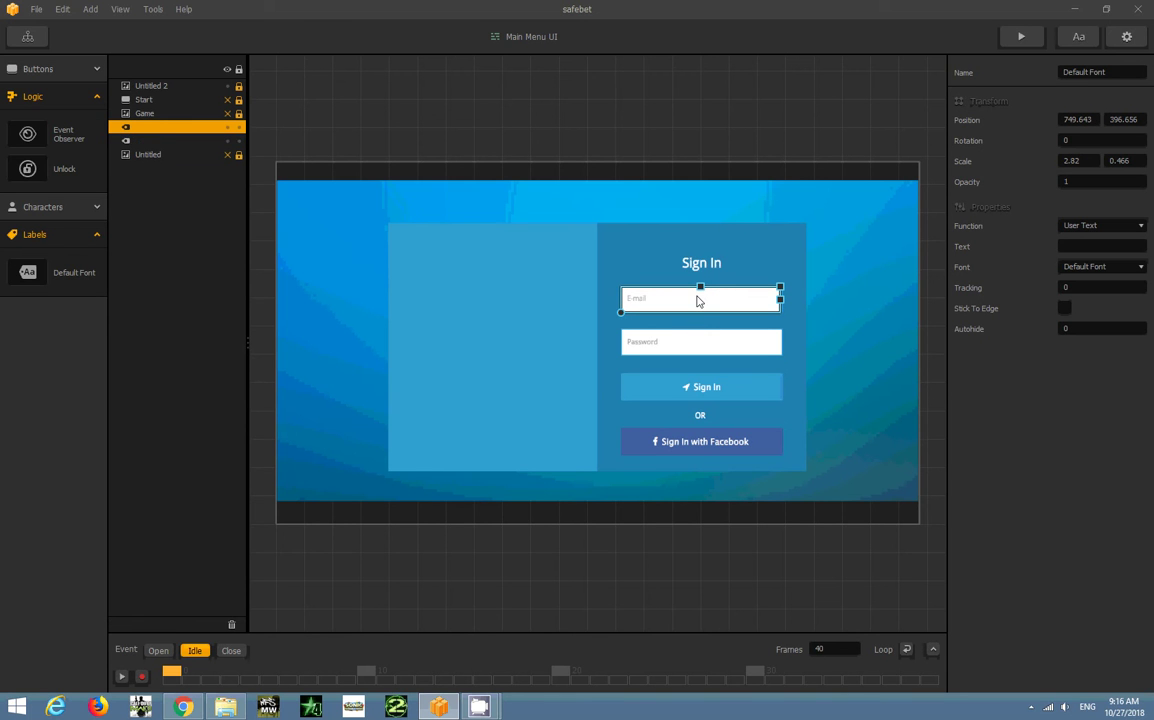
key(Down)
key(Down)
key(Down)
key(Down)
key(Down)
key(Down)
key(Down)
key(Down)
key(Down)
key(Down)
key(Down)
key(Down)
key(Down)
key(Down)
key(Down)
key(Down)
key(Down)
key(Down)
key(Down)
key(Down)
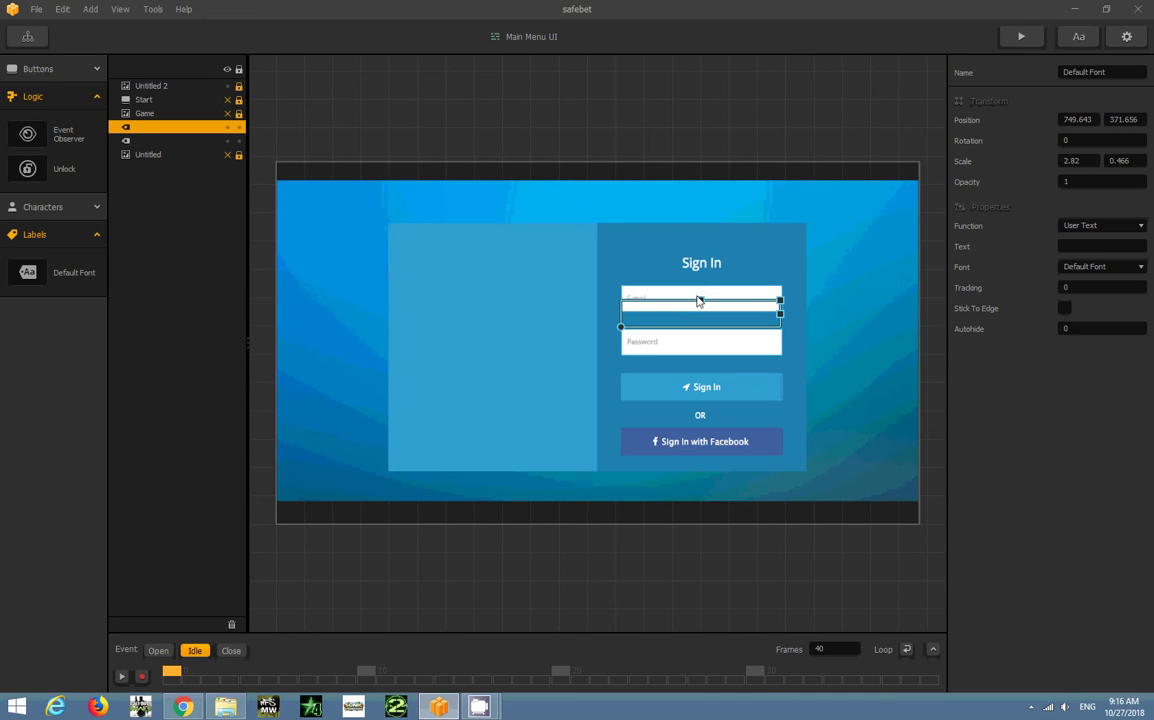
key(Down)
key(Down)
key(Down)
key(Down)
key(Down)
key(Down)
key(Down)
key(Down)
key(Down)
key(Down)
key(Down)
key(Down)
key(Down)
key(Down)
key(Down)
key(Down)
key(Down)
key(Down)
key(Down)
key(Down)
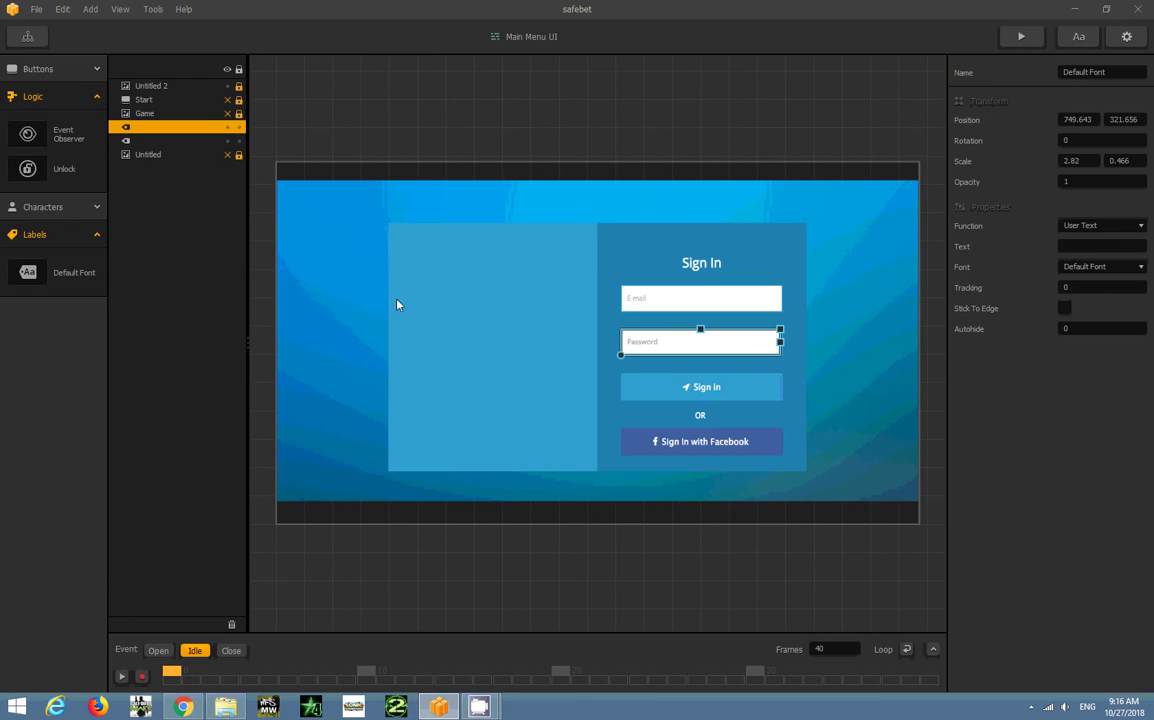
Step: Duplicate the label again and move the copy down over the Sign In button, at a vertical position of 241.656
key(ctrl+d)
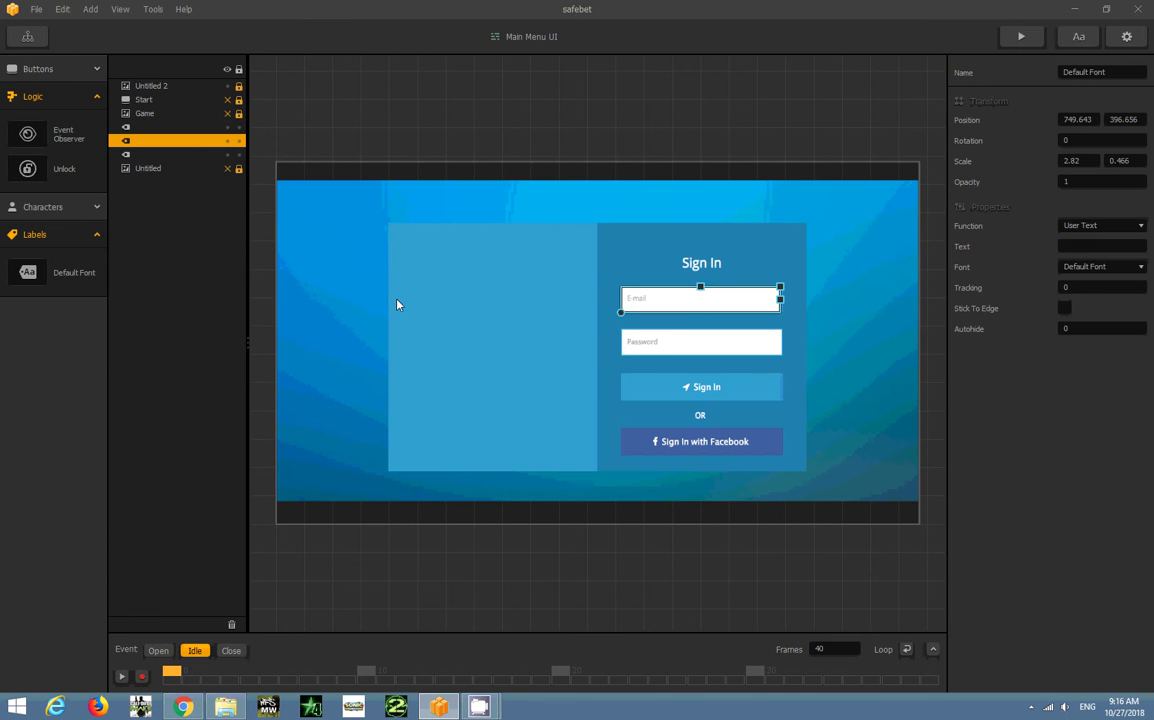
key(Down)
key(Down)
key(Down)
key(Down)
key(Down)
key(Down)
key(Down)
key(Down)
key(Down)
key(Down)
key(Down)
key(Down)
key(Down)
key(Down)
key(Down)
key(Down)
key(Down)
key(Down)
key(Down)
key(Down)
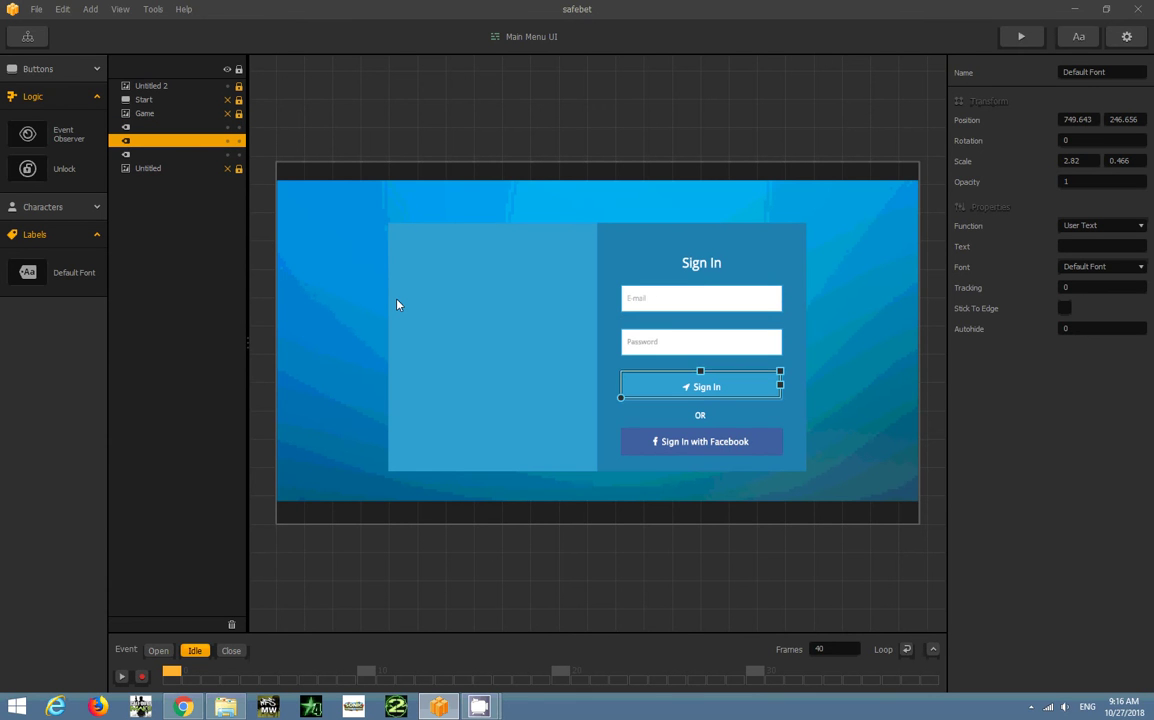
key(Down)
key(Down)
key(Down)
key(Down)
key(Down)
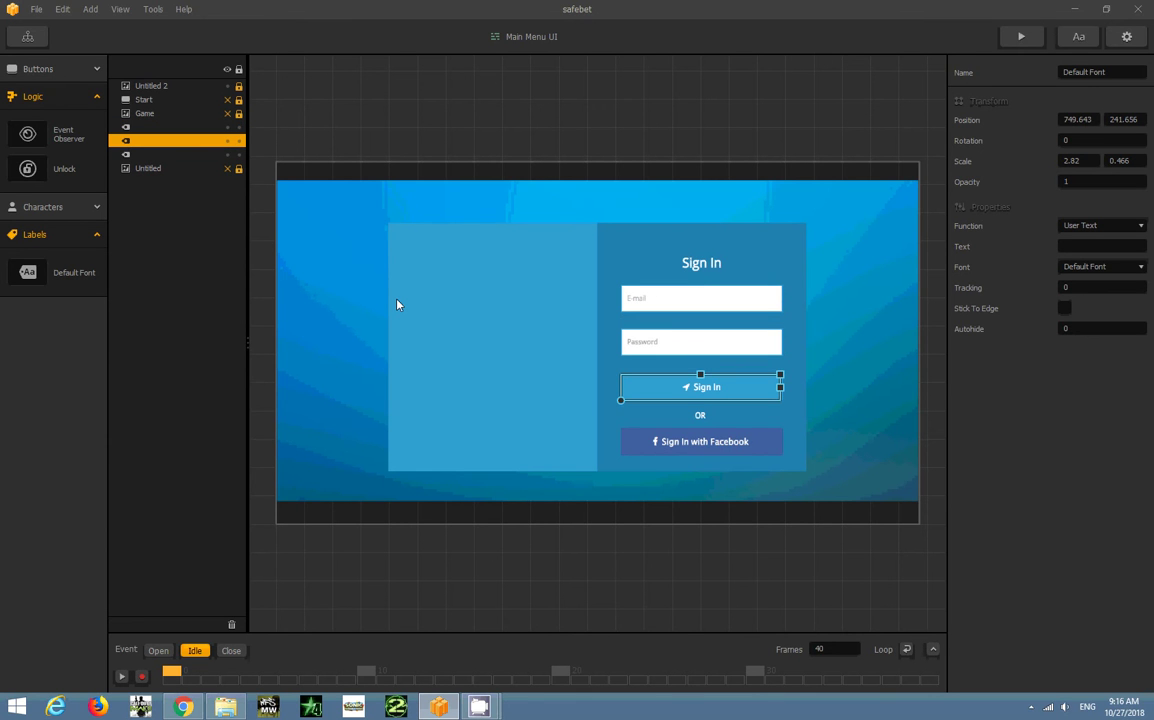
Step: Duplicate the label over the Sign In with Facebook button, positioned at 751.643, 146.656, and save the project
key(ctrl+d)
key(Down)
key(Down)
key(Down)
key(Down)
key(Down)
key(Down)
key(Down)
key(Down)
key(Down)
key(Down)
key(Down)
key(Down)
key(Down)
key(Down)
key(Down)
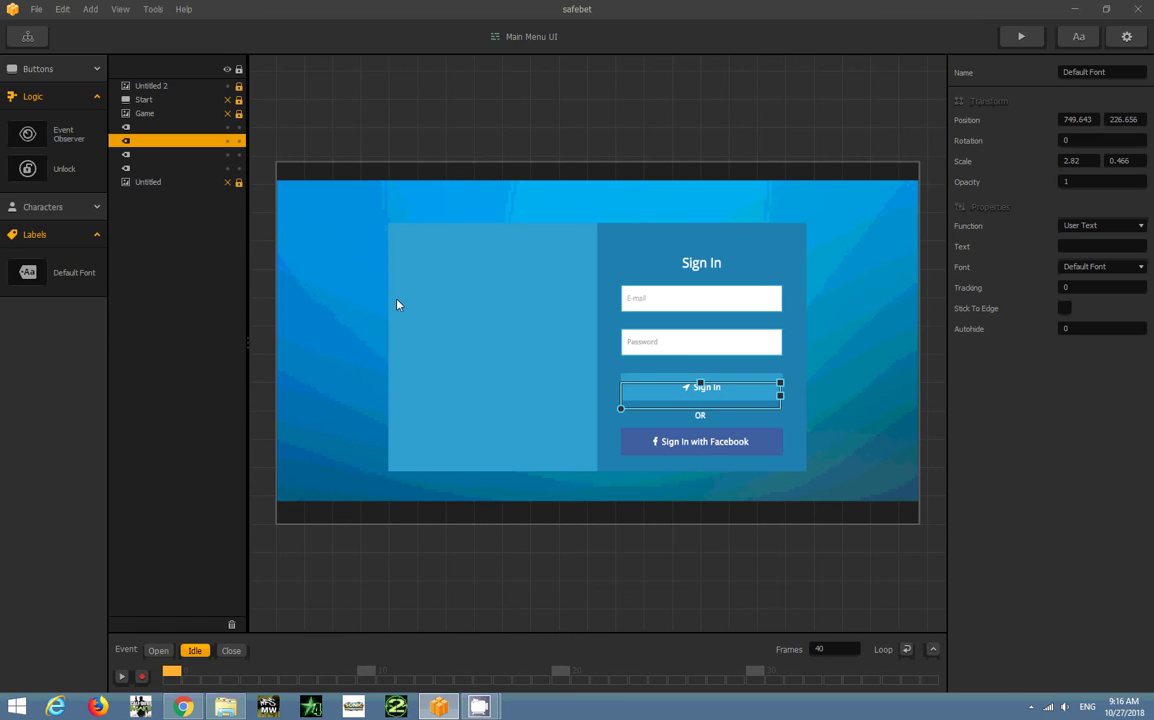
key(Down)
key(Down)
key(Down)
key(Down)
key(Down)
key(Down)
key(Down)
key(Down)
key(Down)
key(Down)
key(Down)
key(Down)
key(Down)
key(Down)
key(Down)
key(Down)
key(Down)
key(Down)
key(Down)
key(Down)
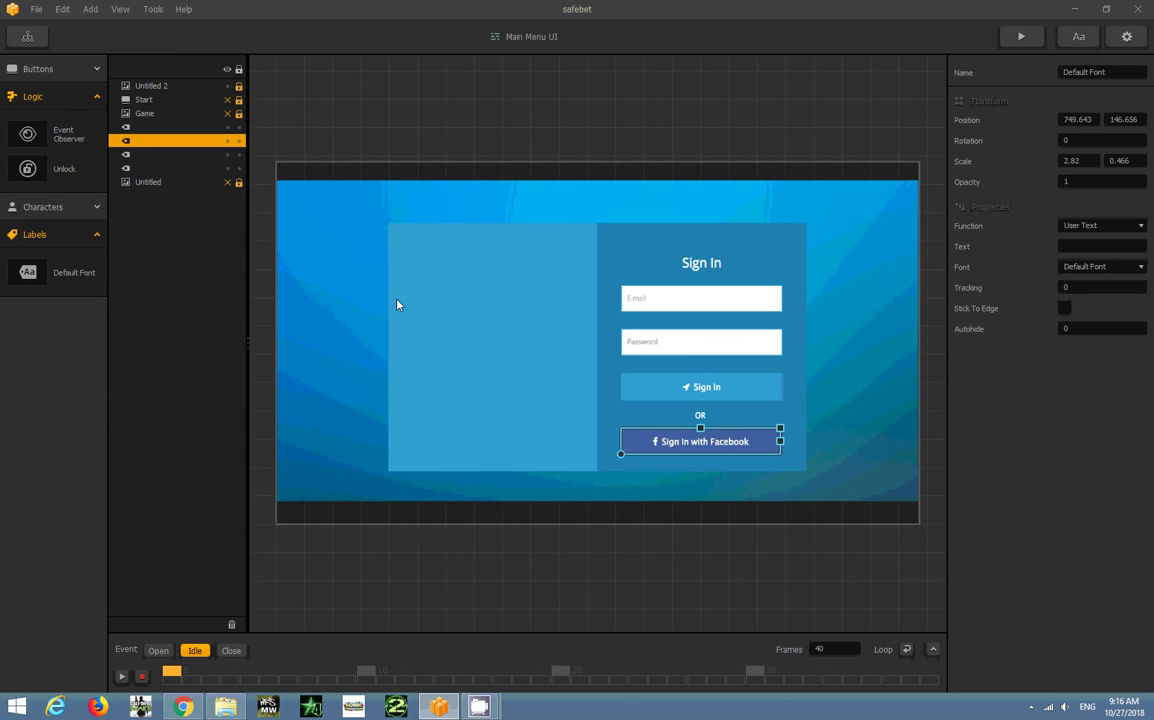
key(Right)
key(Right)
click(36, 9)
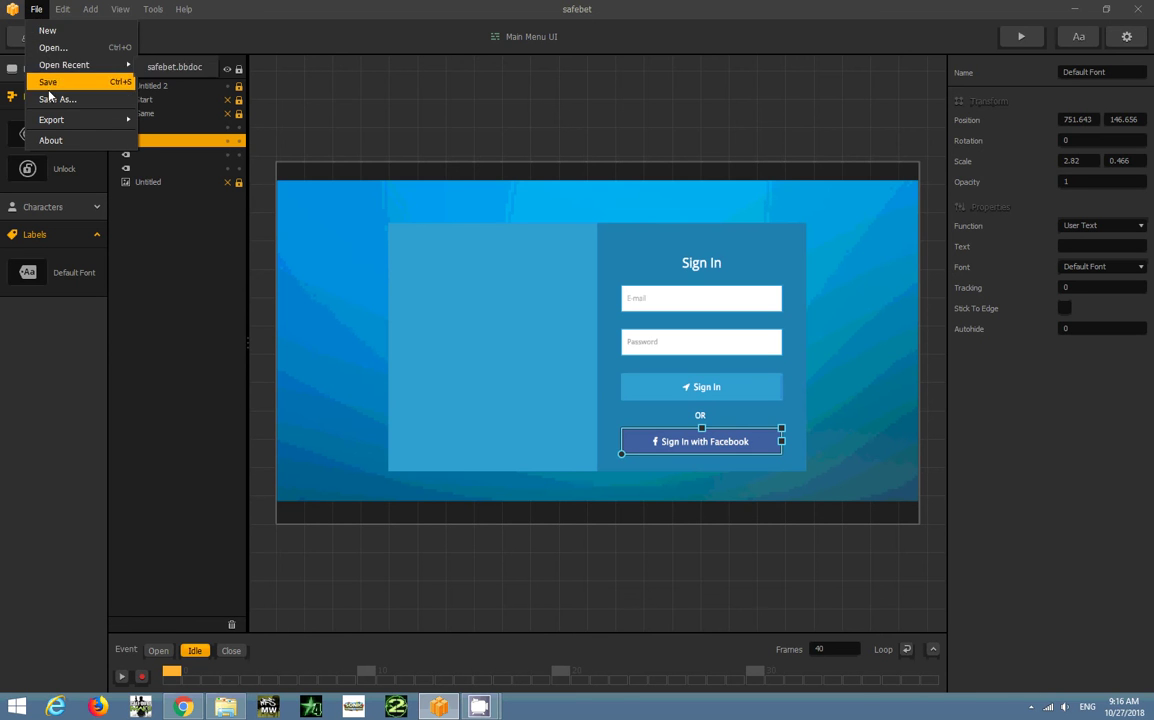
click(48, 88)
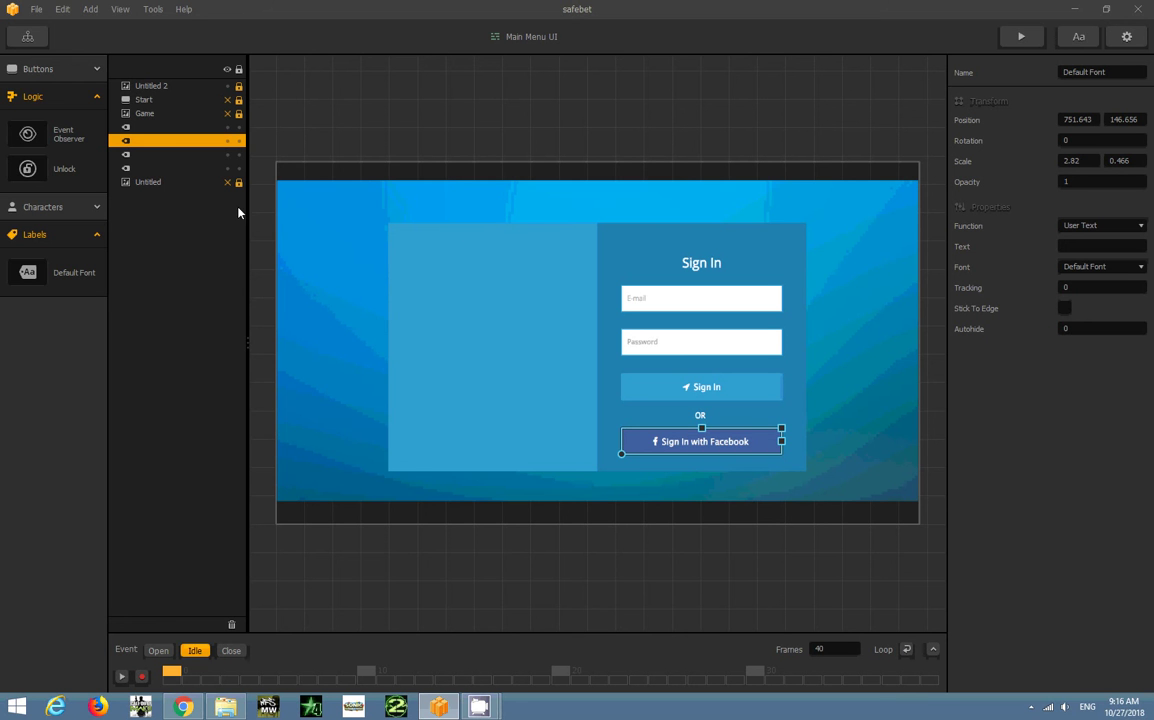
Step: Add the cropped Safebet logo picture as a new image and bring it to the front
click(90, 9)
click(110, 27)
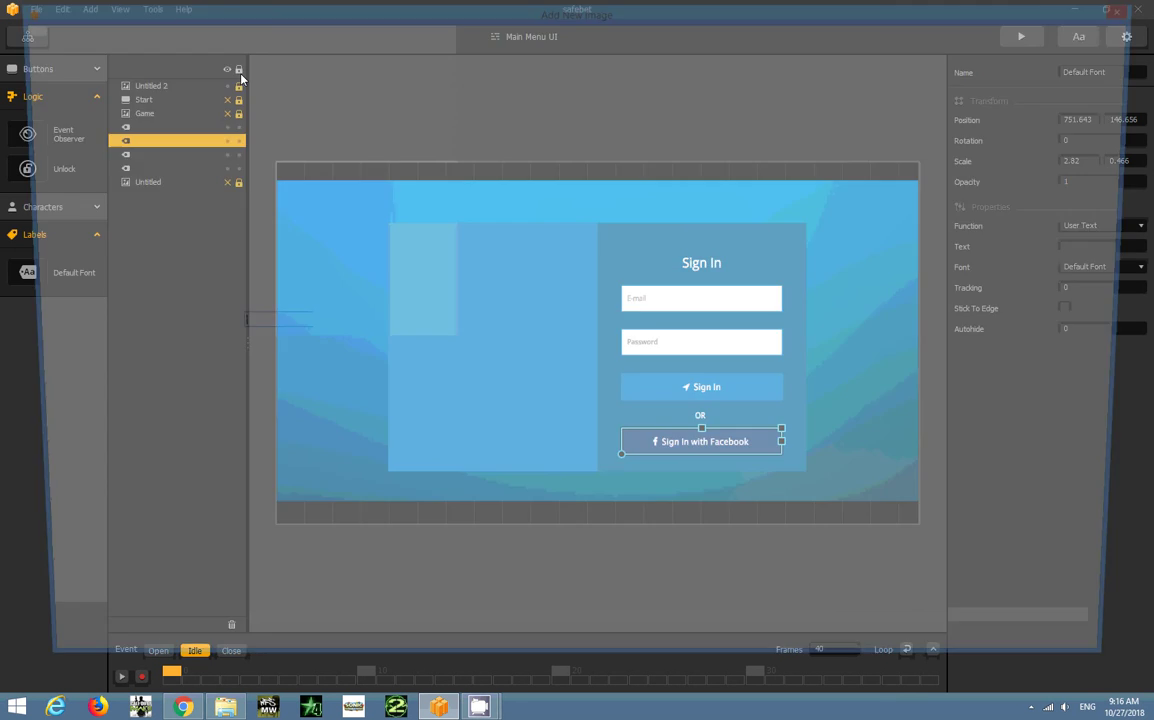
double_click(306, 105)
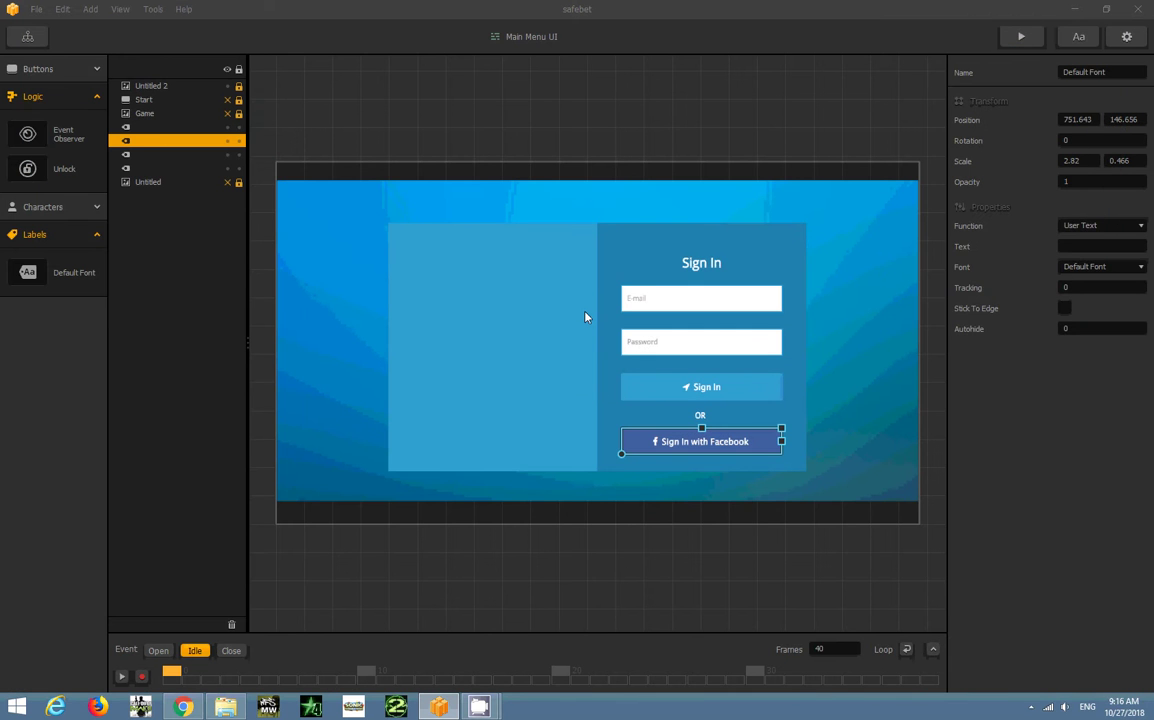
right_click(587, 333)
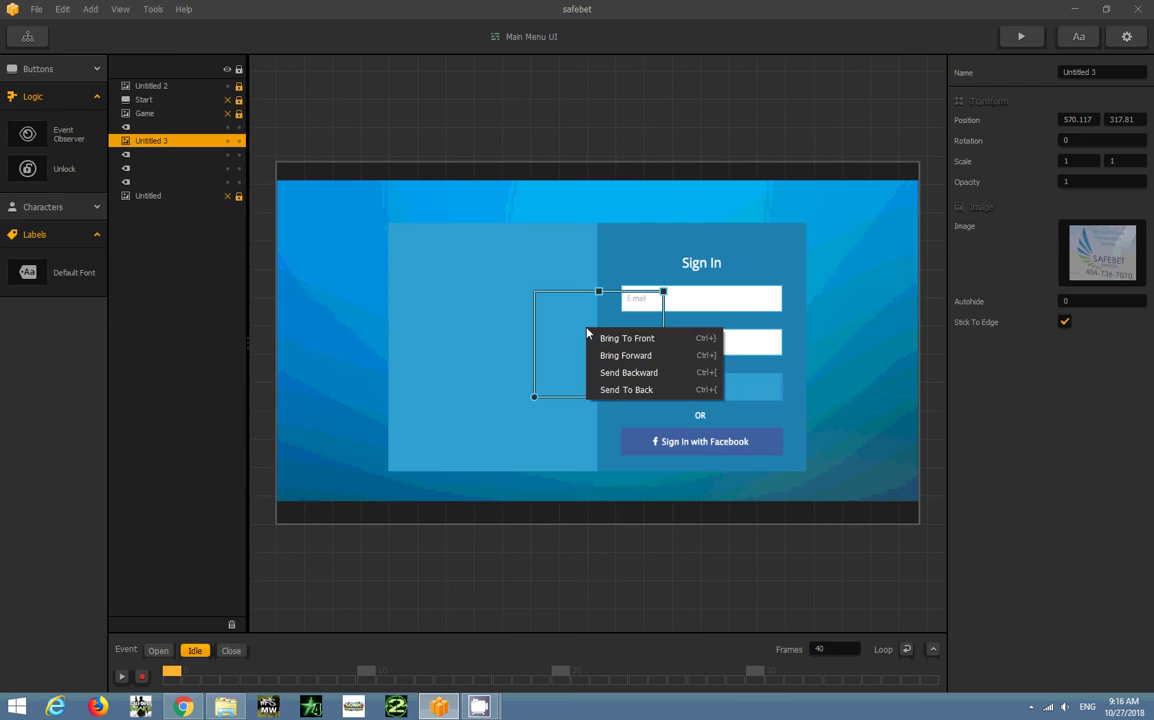
click(597, 338)
Step: Scale the Safebet logo to about 0.566 and place it in the background's upper-left corner
drag(597, 342, 351, 257)
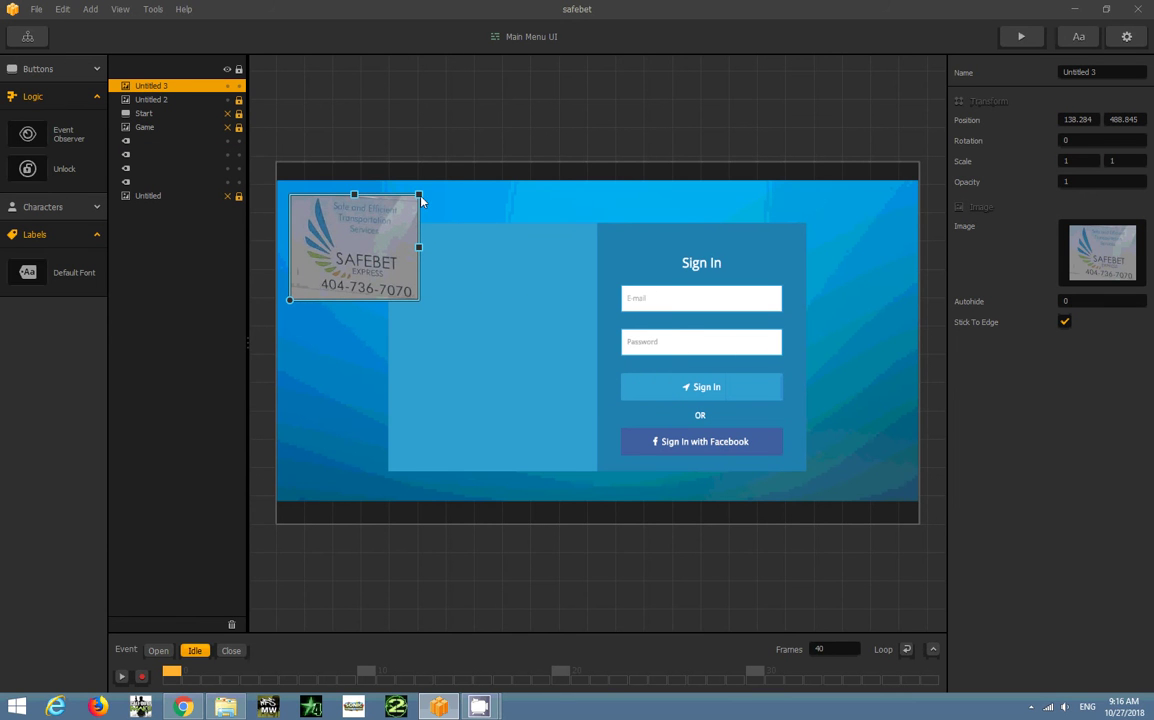
drag(420, 195, 322, 224)
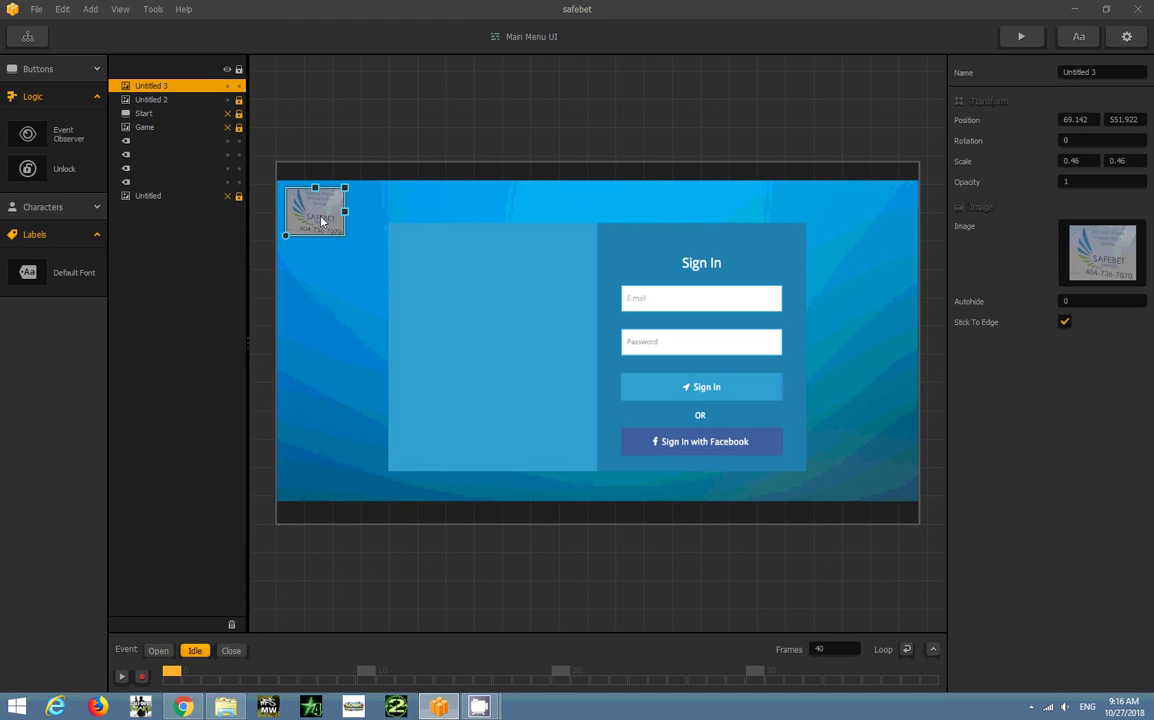
drag(345, 188, 342, 219)
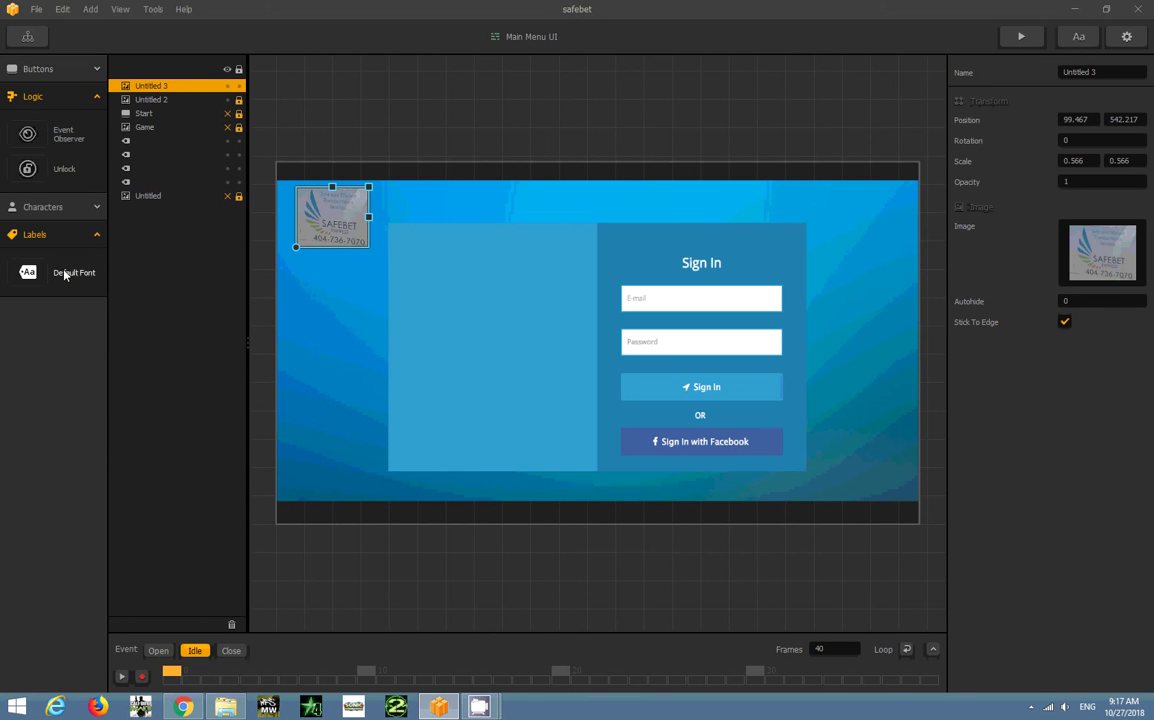
Step: Add a Default Font label beside the logo, bring it to the front and widen it to about 4.639 scale
drag(57, 272, 430, 236)
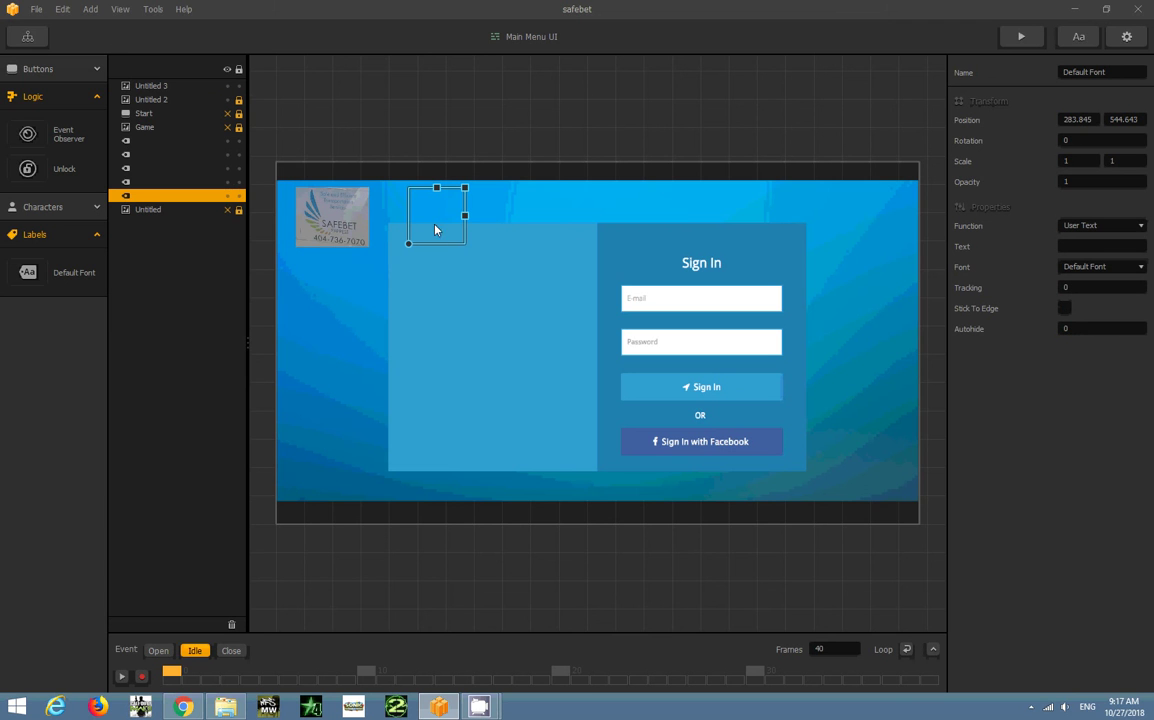
right_click(435, 206)
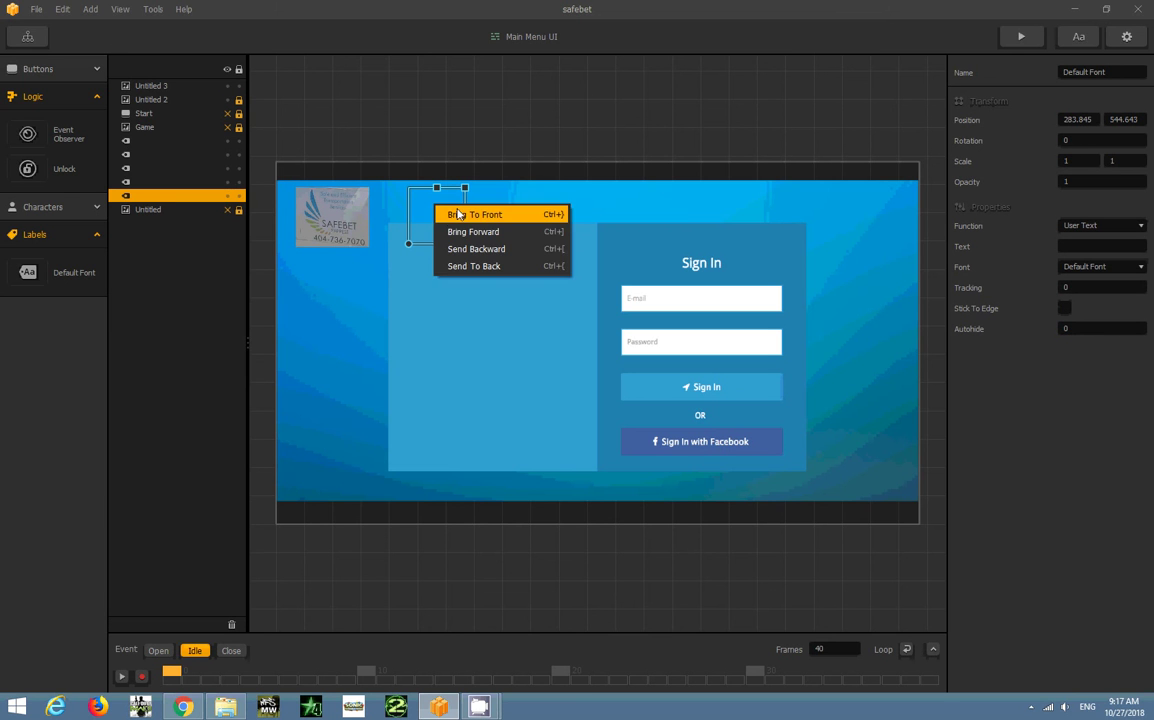
click(458, 214)
drag(456, 226, 555, 228)
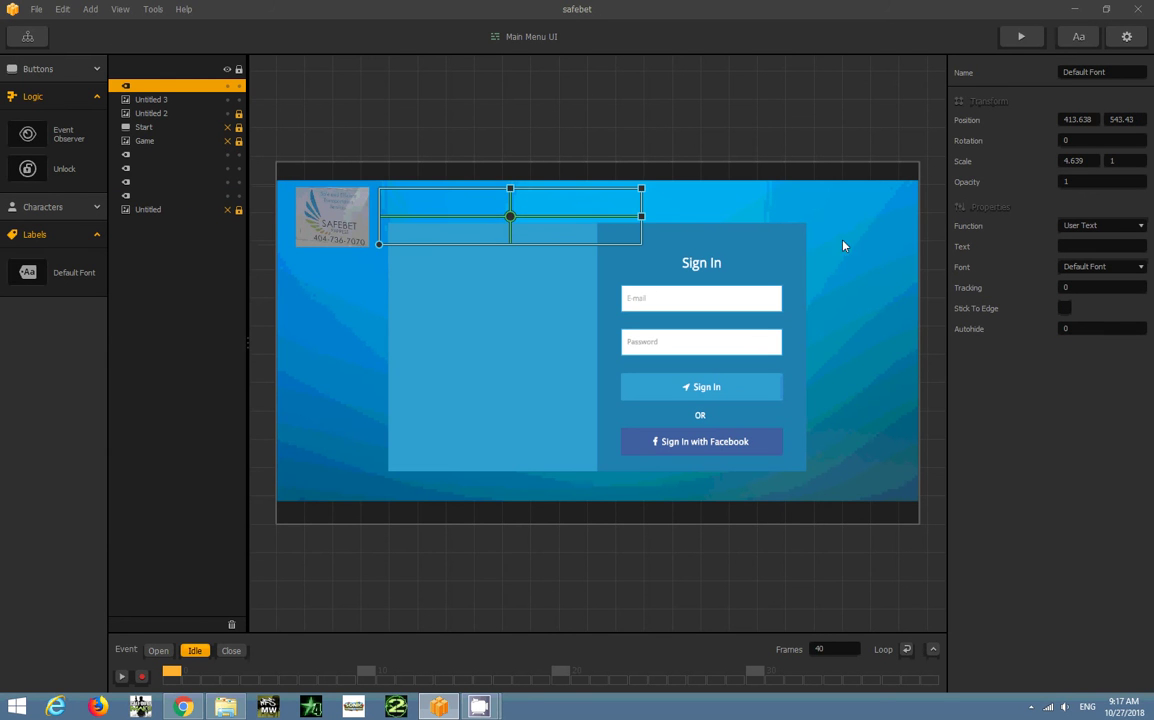
Step: Set the label's text to "Safe Bet Express" and fit it above the sign-in panel at about 1.128 × 0.798 scale
click(1099, 245)
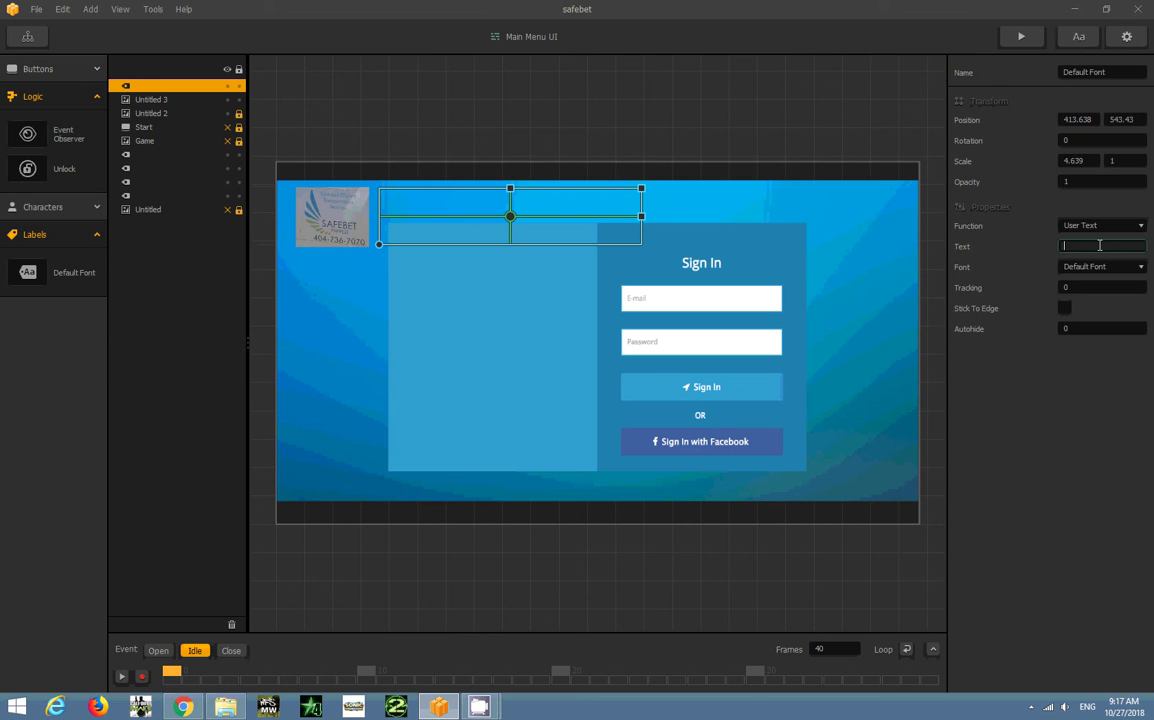
text(Safe Bet Express)
key(Return)
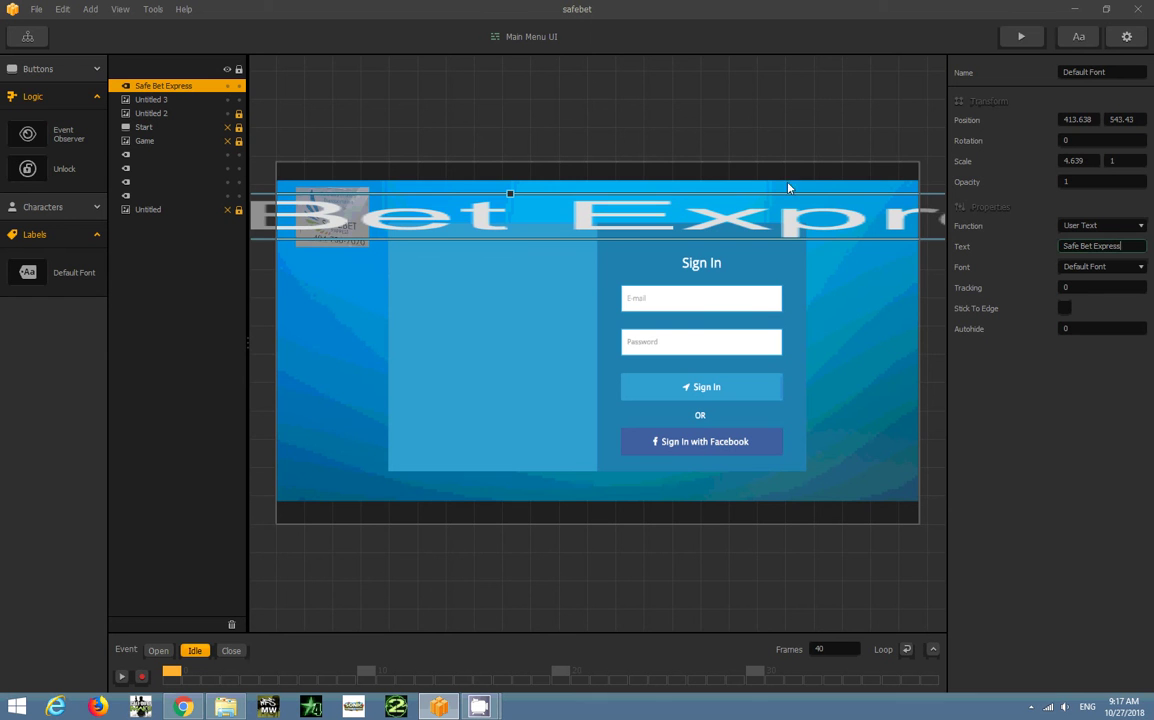
drag(786, 228, 482, 272)
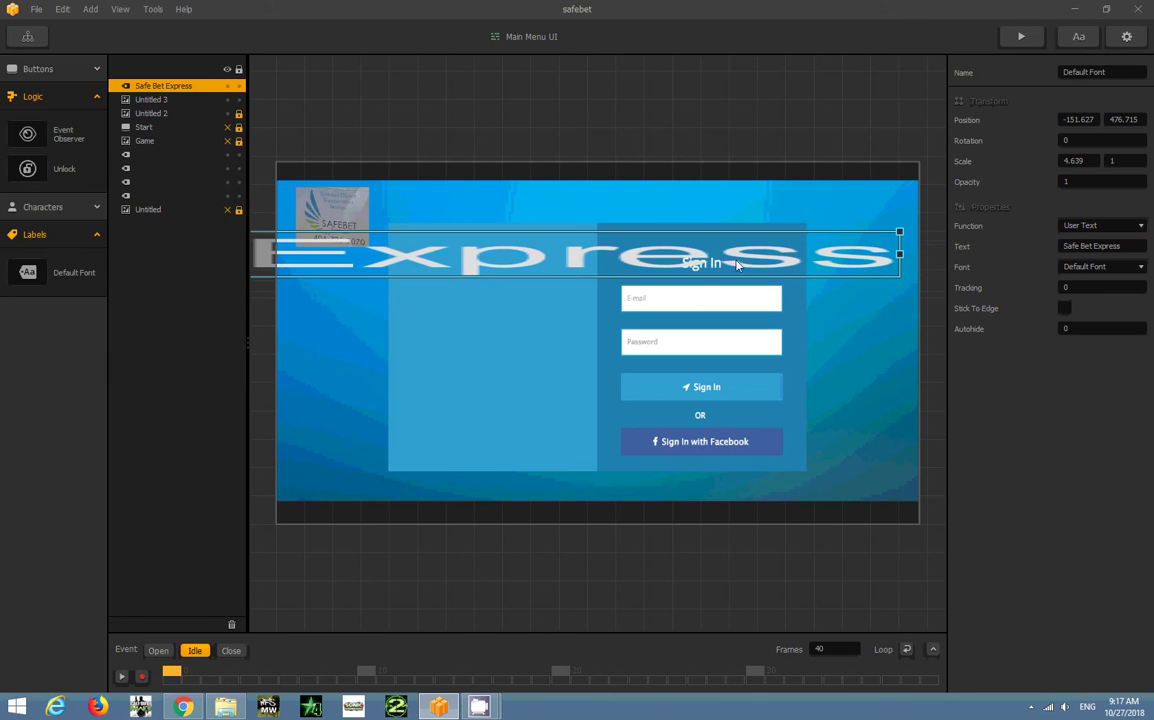
drag(898, 258, 782, 197)
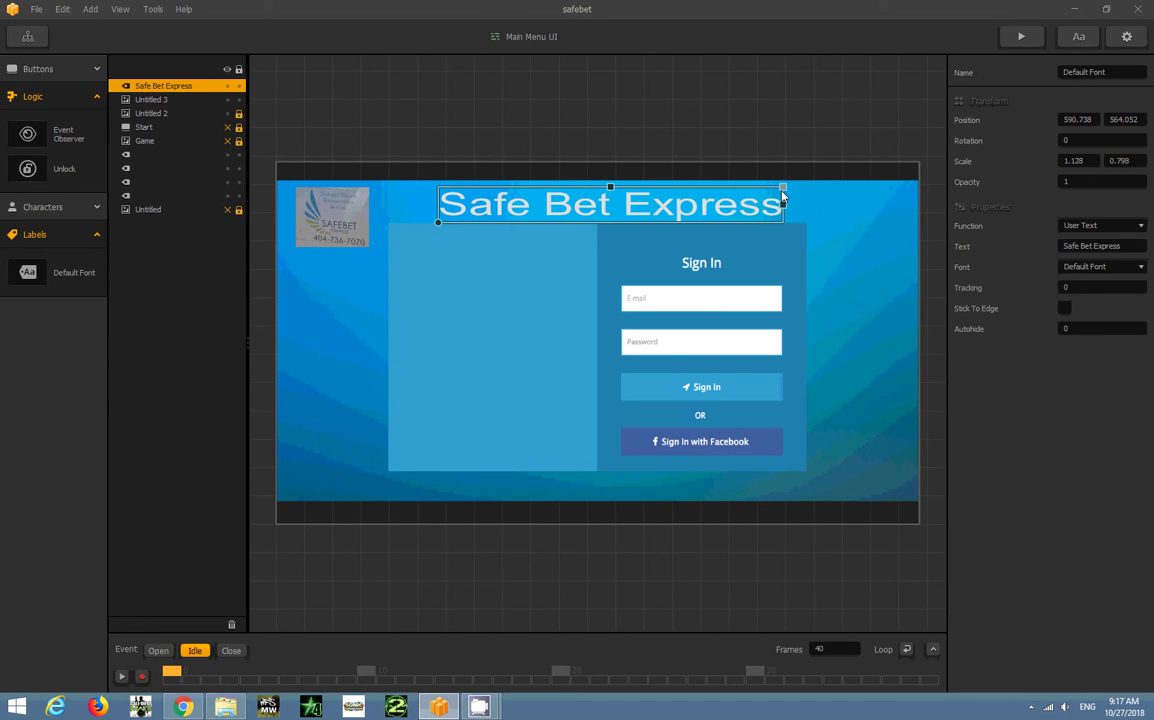
Step: Set the Default Font's main colour to blue-violet #3b11e6 in the Font Builder
click(1117, 268)
click(1100, 282)
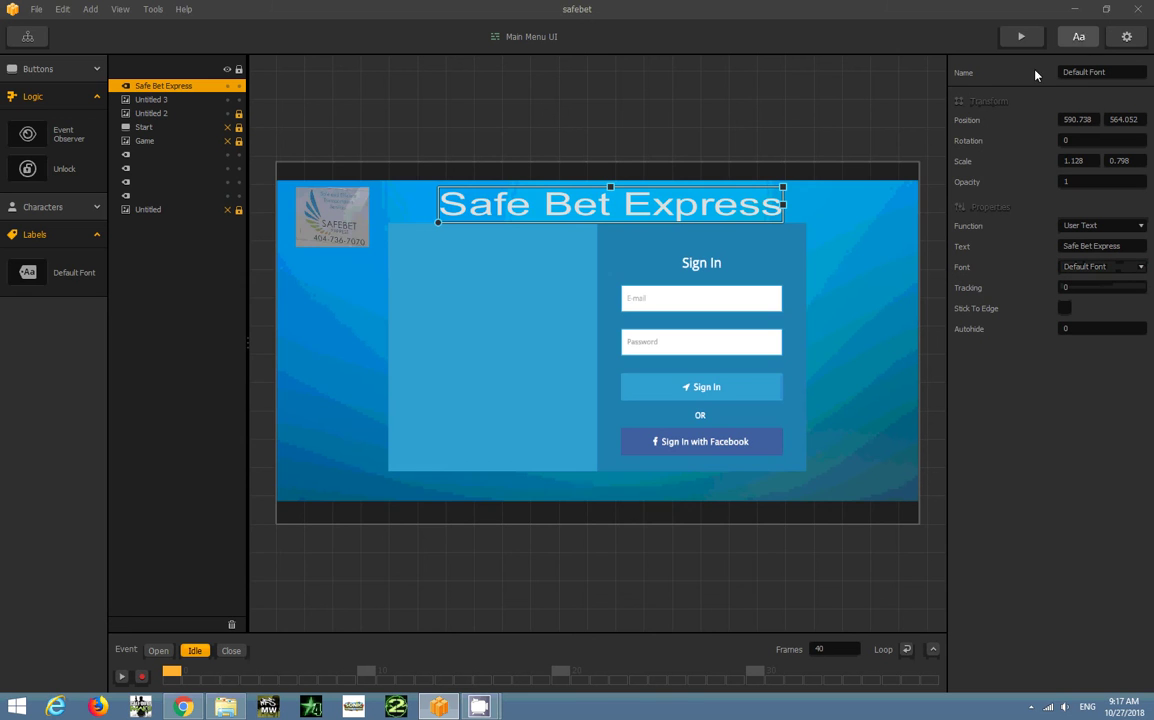
click(1079, 36)
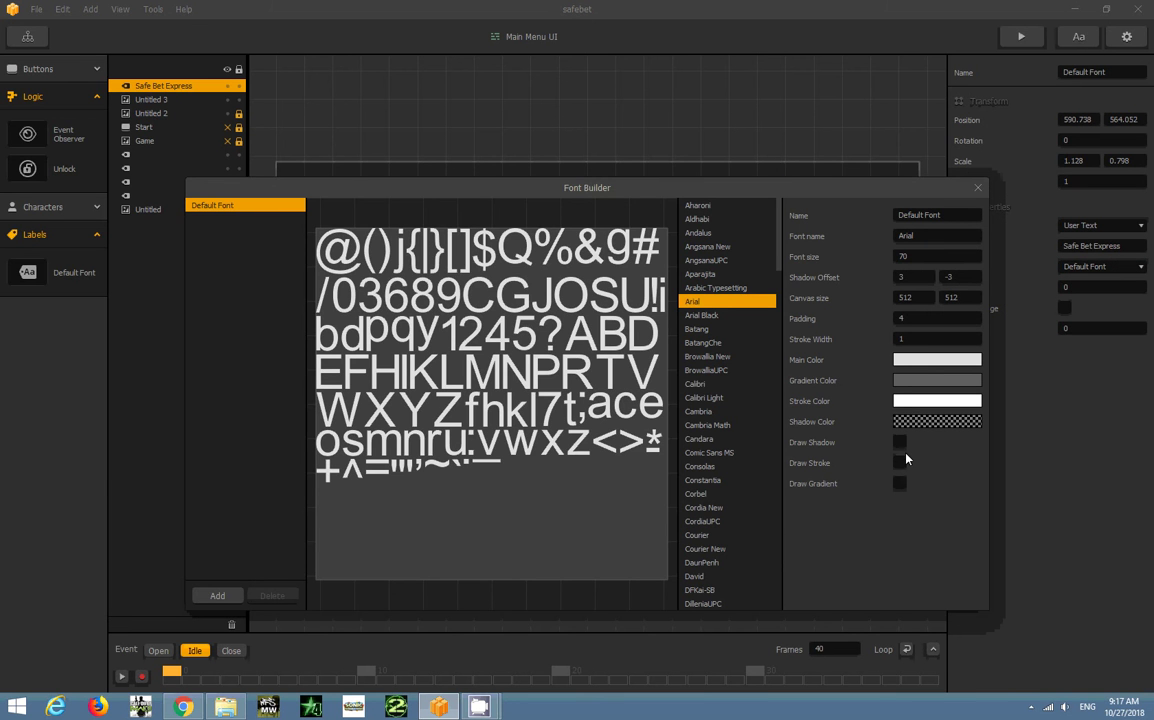
click(907, 363)
drag(722, 309, 625, 290)
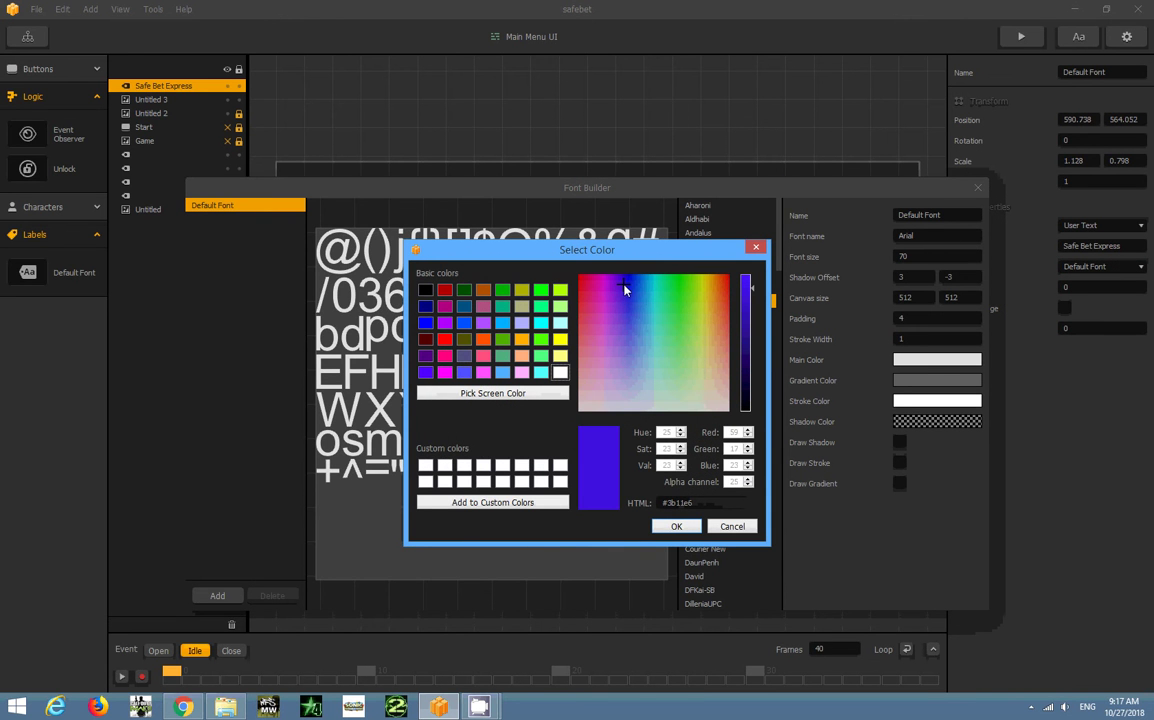
click(676, 526)
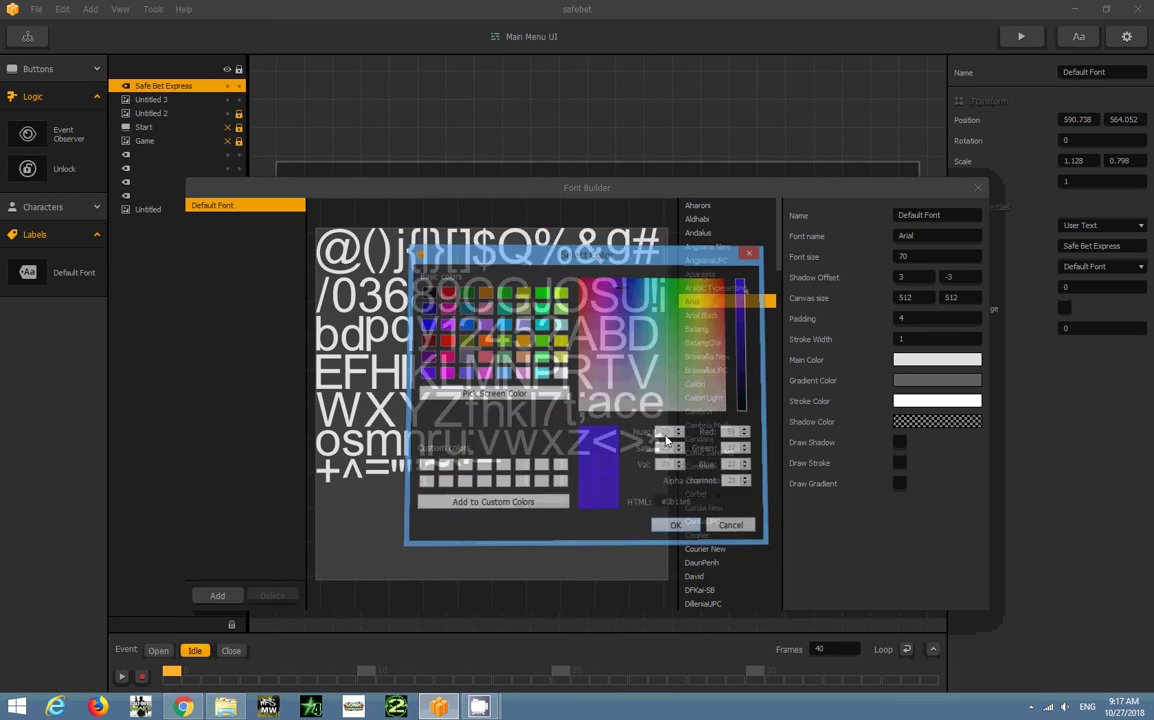
Step: Set the Default Font's gradient colour to brown #643811
click(937, 380)
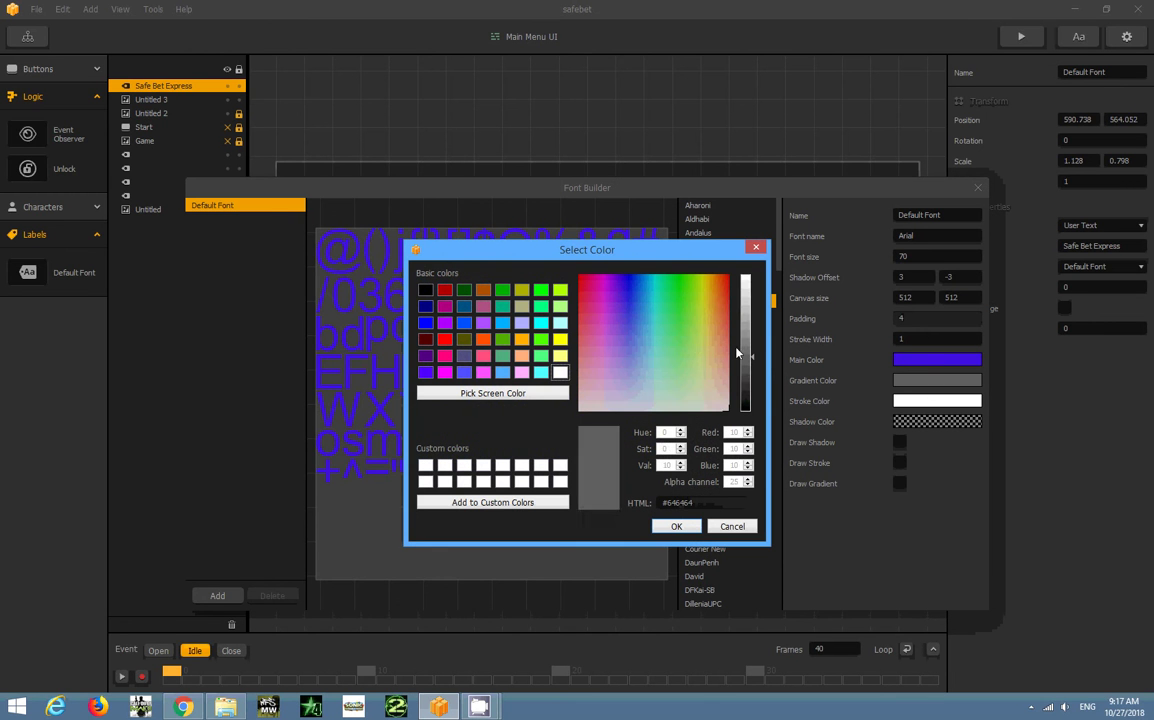
drag(663, 312, 717, 300)
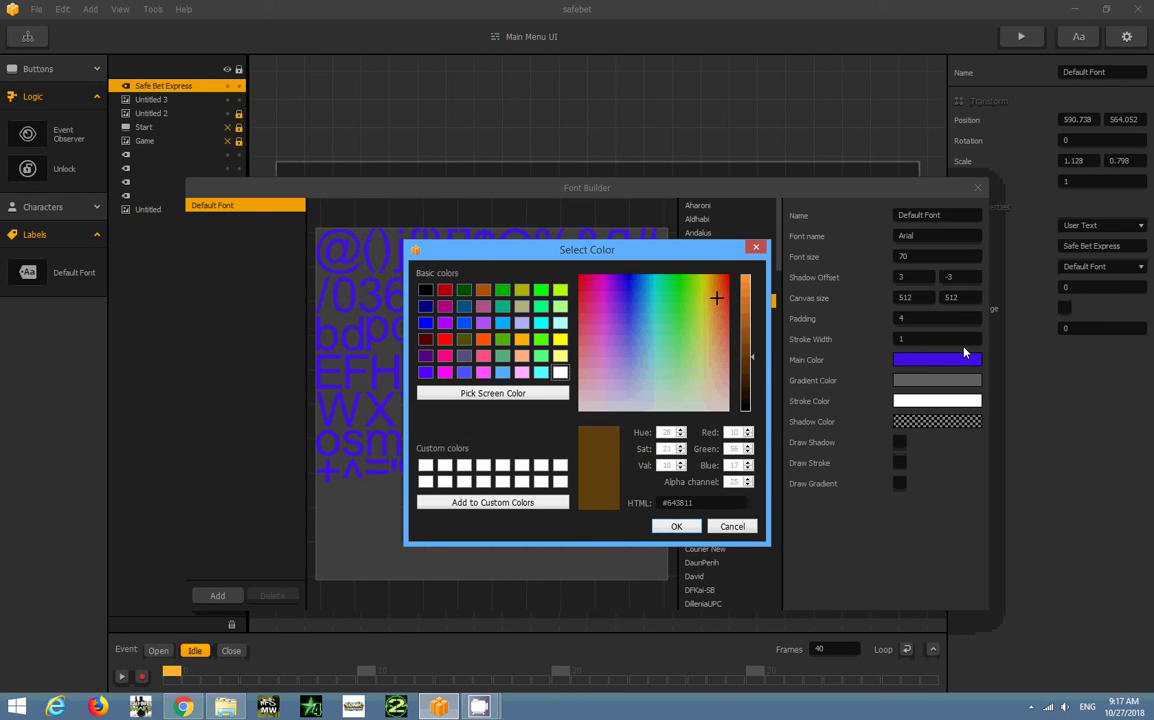
click(727, 525)
Step: Set the Default Font's stroke colour to light blue #839aff
click(937, 401)
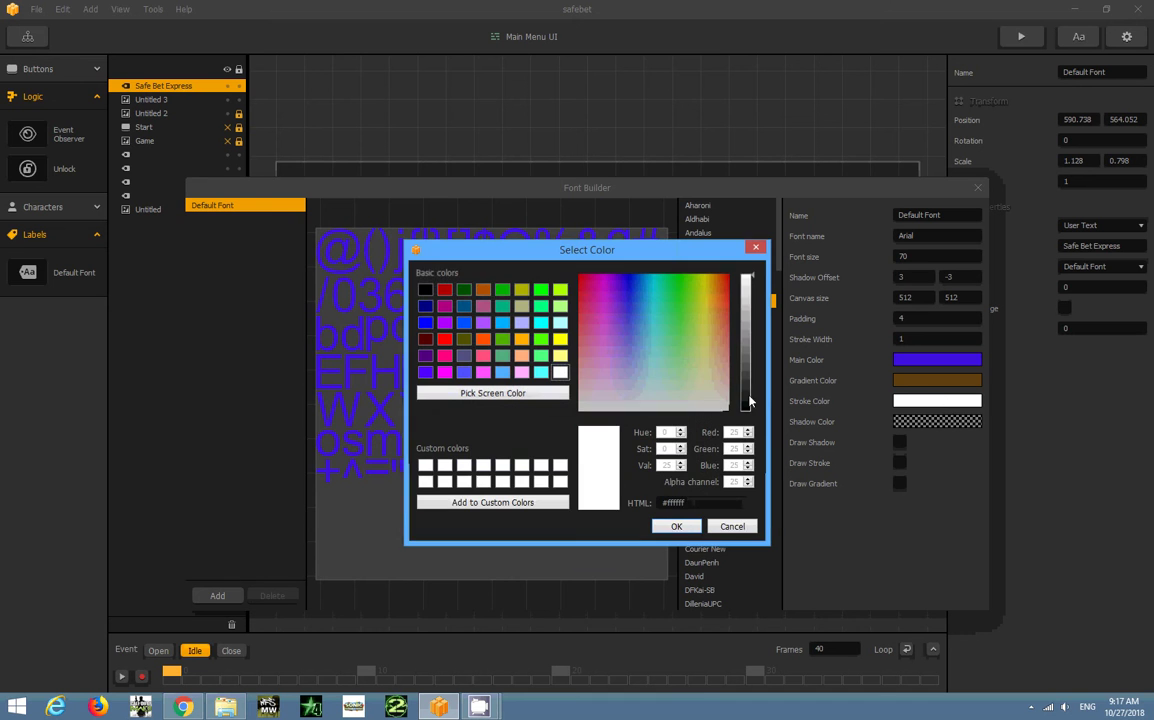
click(675, 317)
click(633, 346)
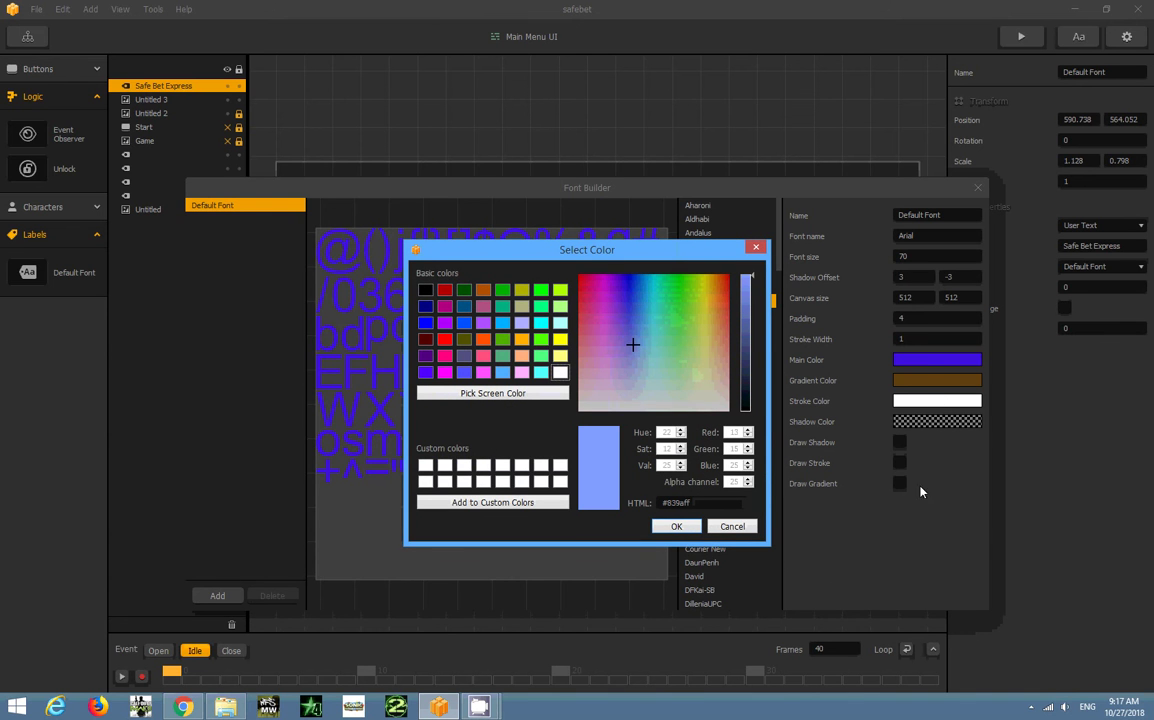
click(676, 526)
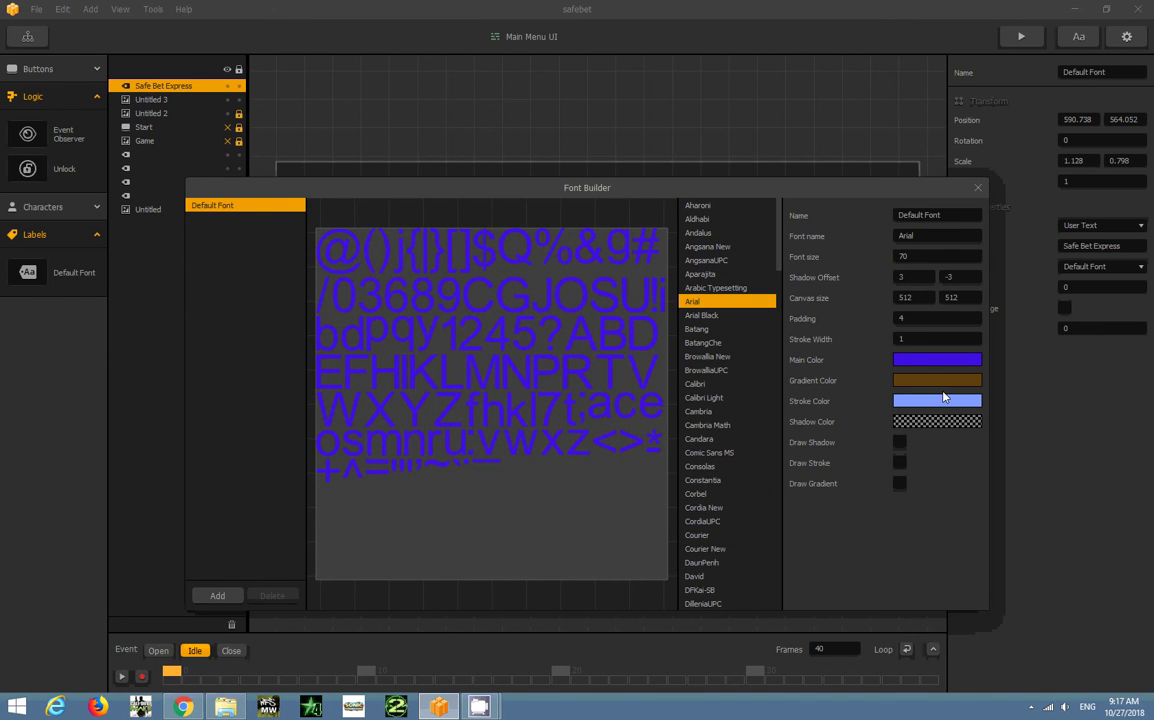
Step: Set the Default Font's stroke colour to white and close the Font Builder
click(977, 188)
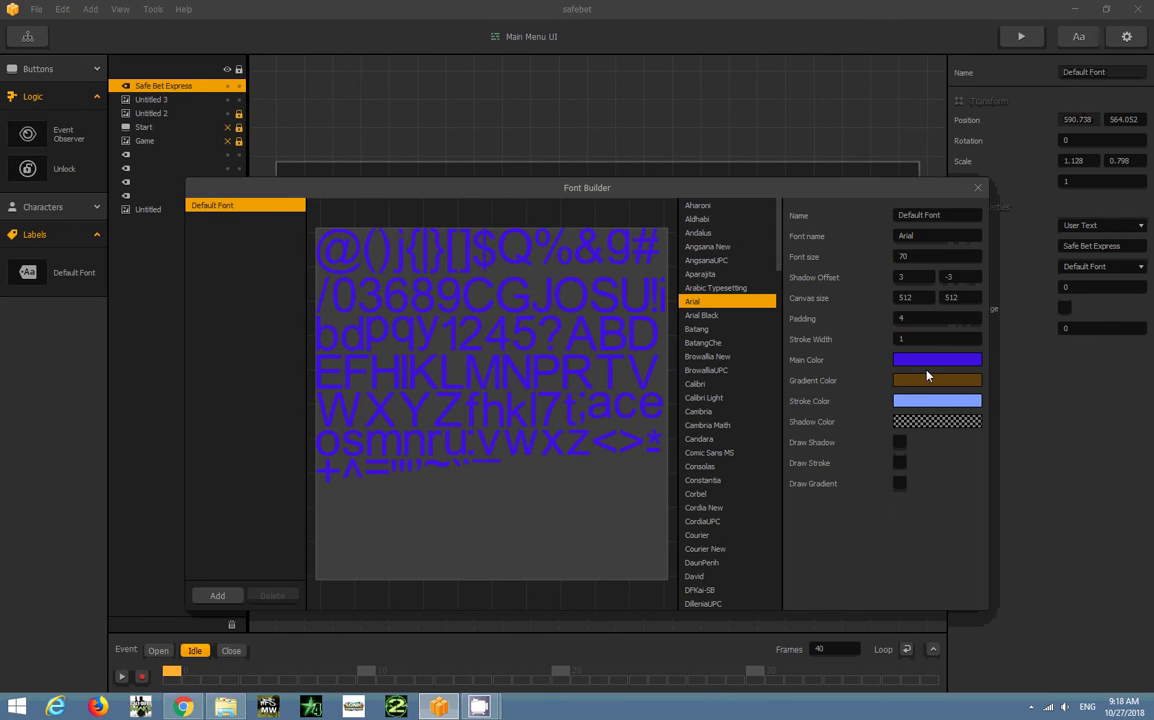
click(921, 403)
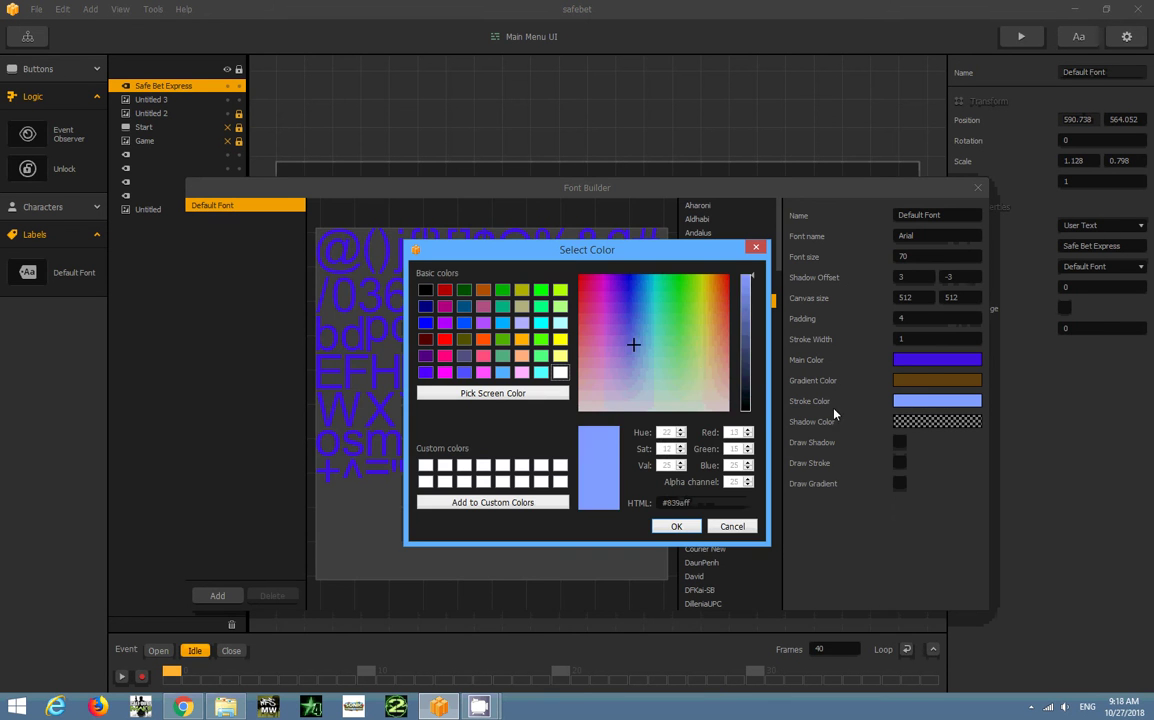
click(684, 526)
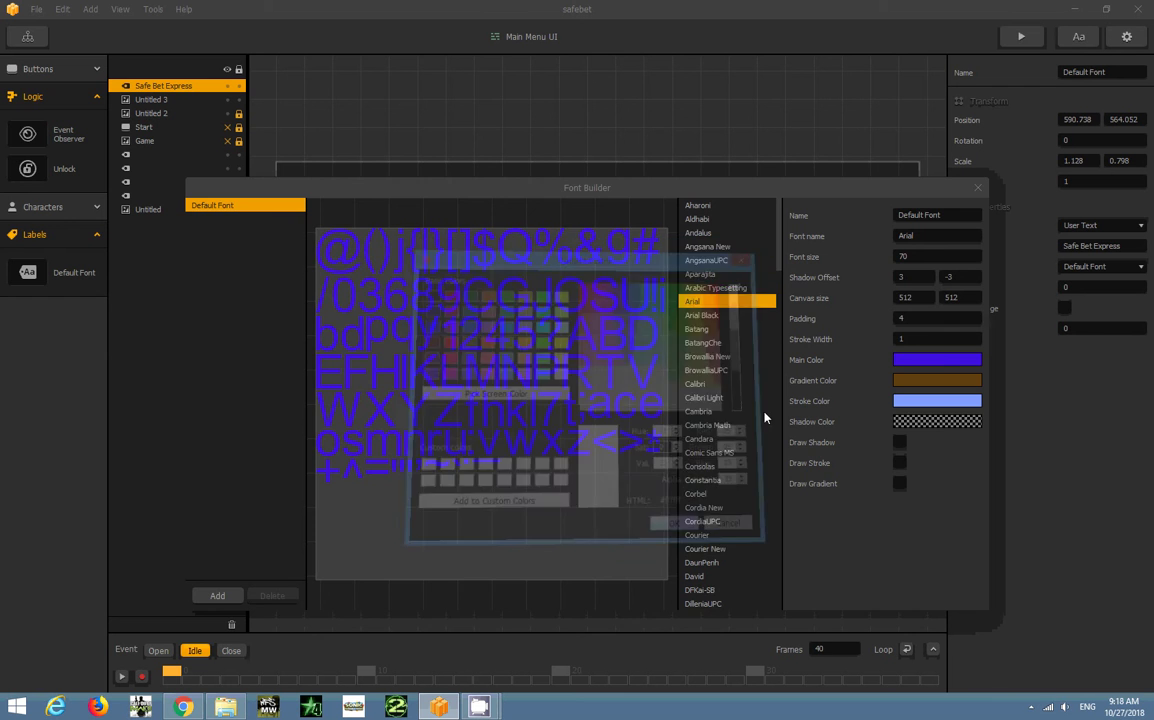
click(978, 189)
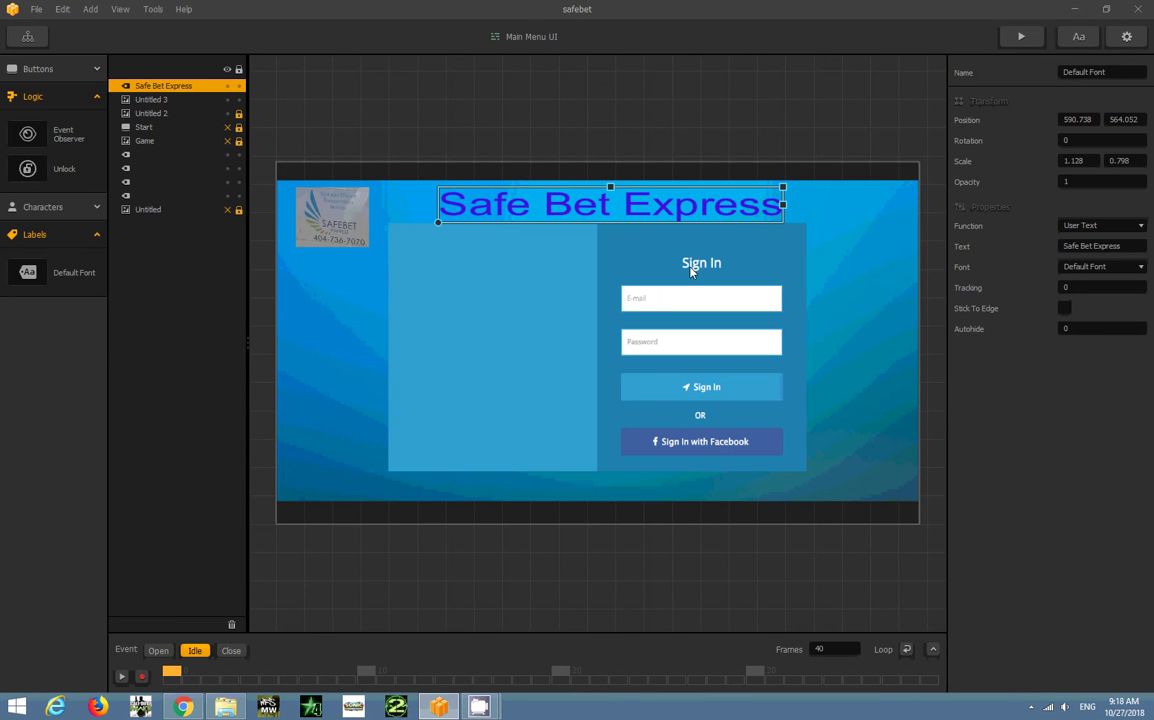
Step: Set the Default Font's main colour to light grey #e6e6e6 and close the Font Builder
click(1079, 36)
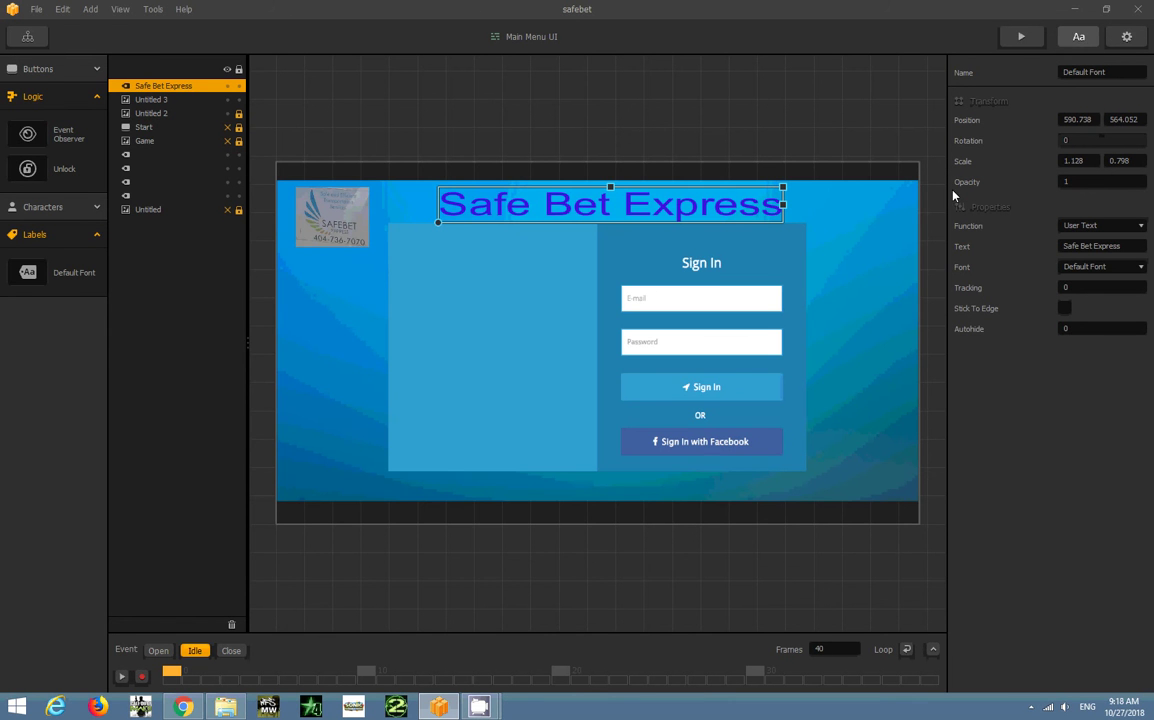
click(921, 361)
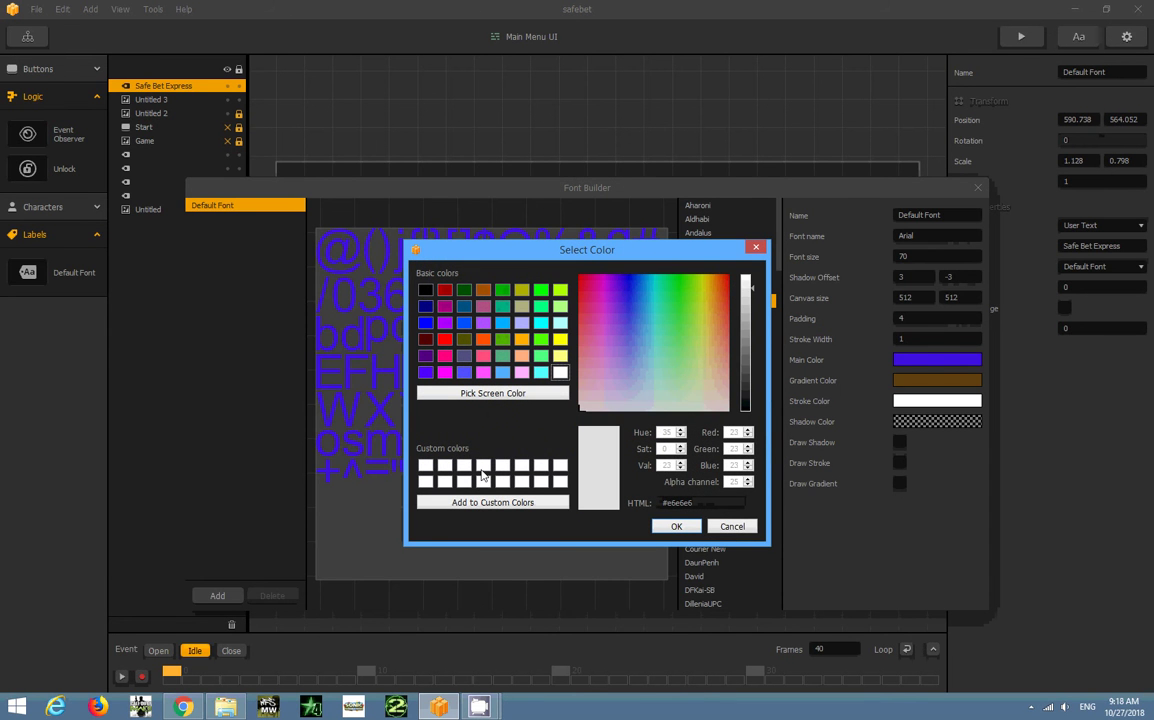
click(676, 526)
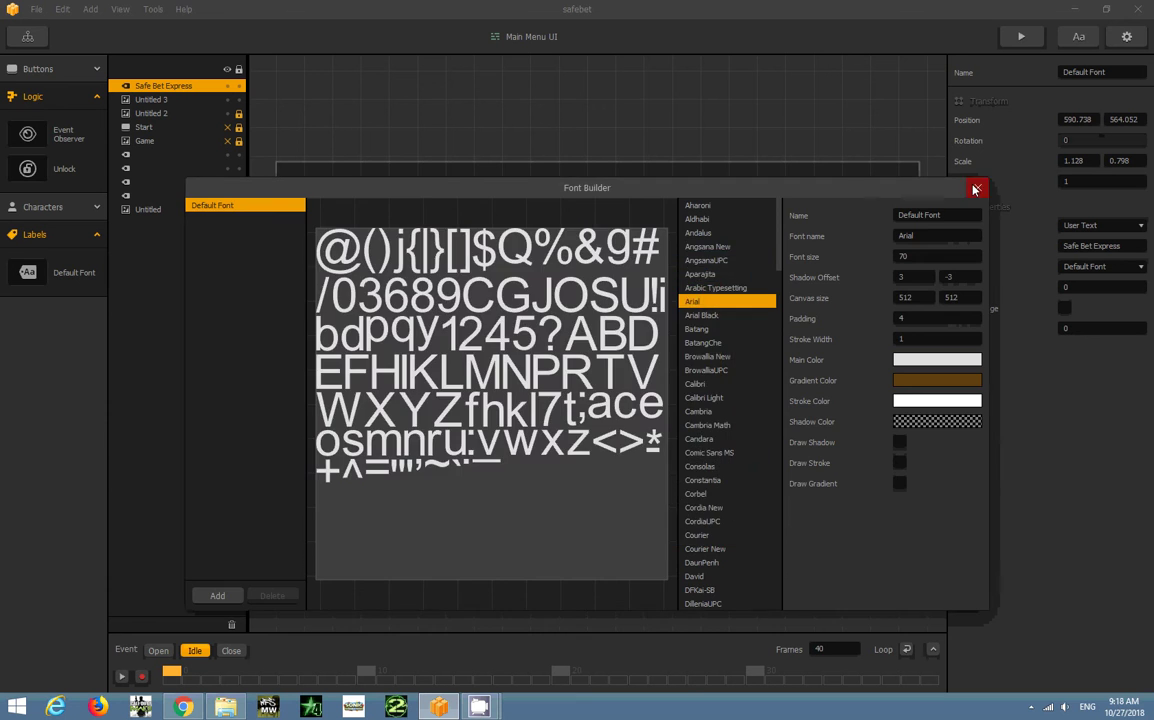
click(977, 188)
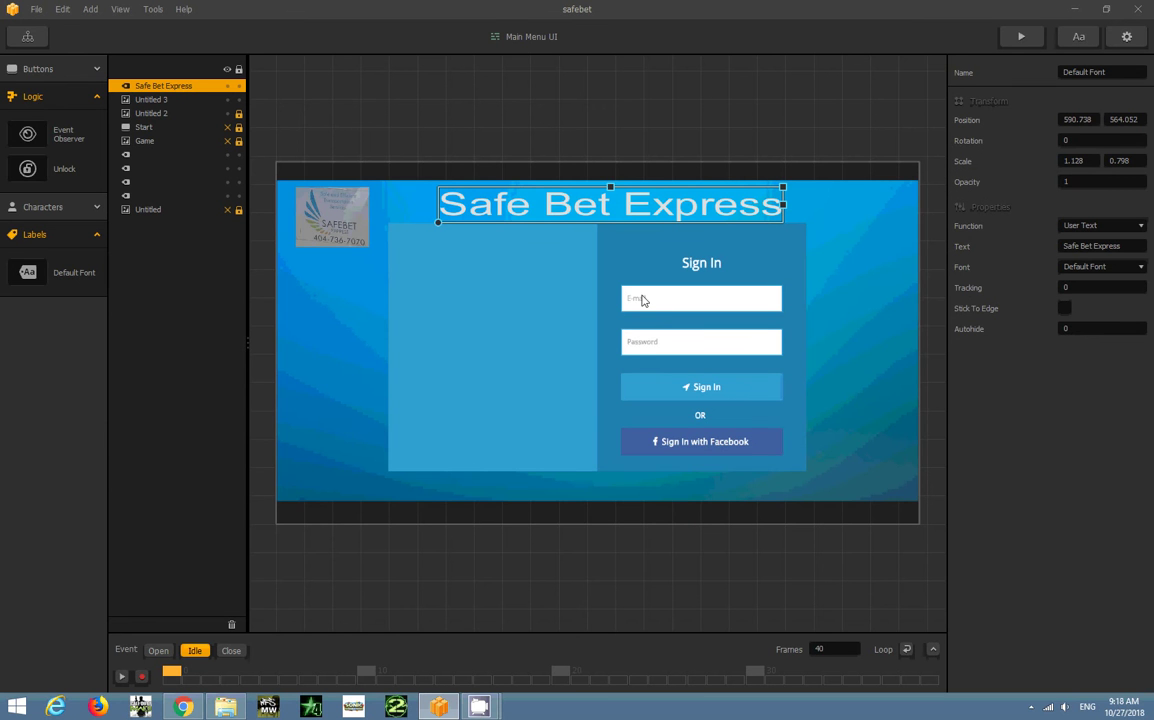
Step: Save the project and deselect the title label
click(36, 9)
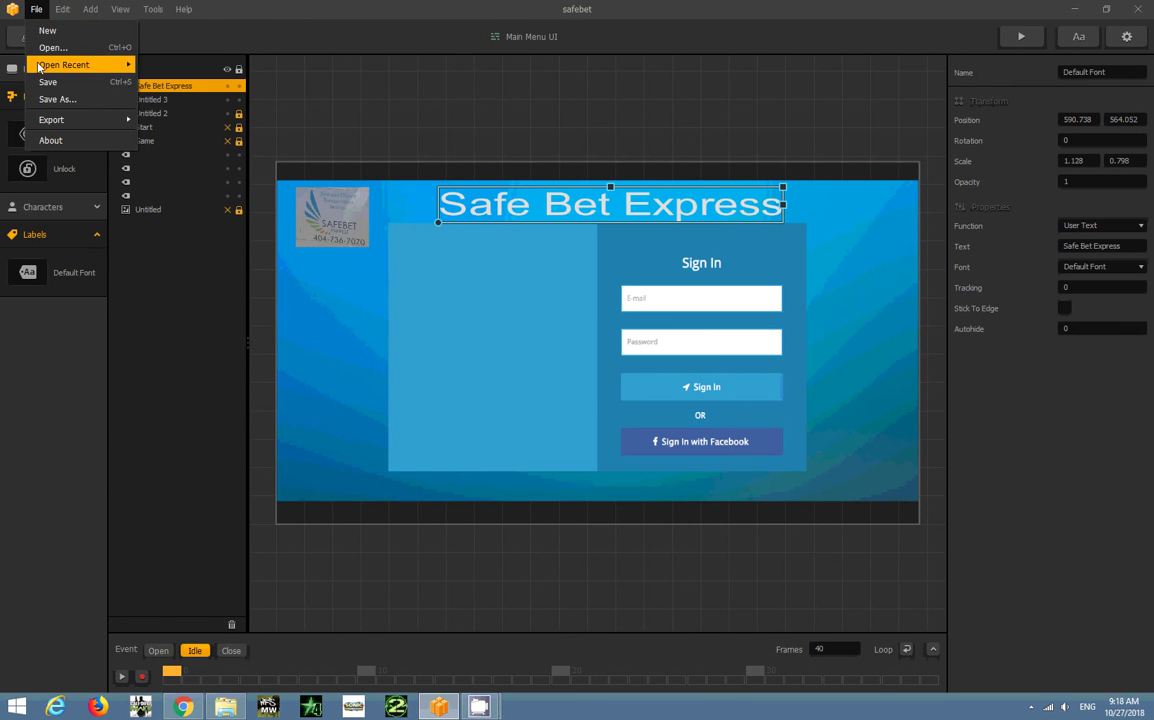
click(45, 81)
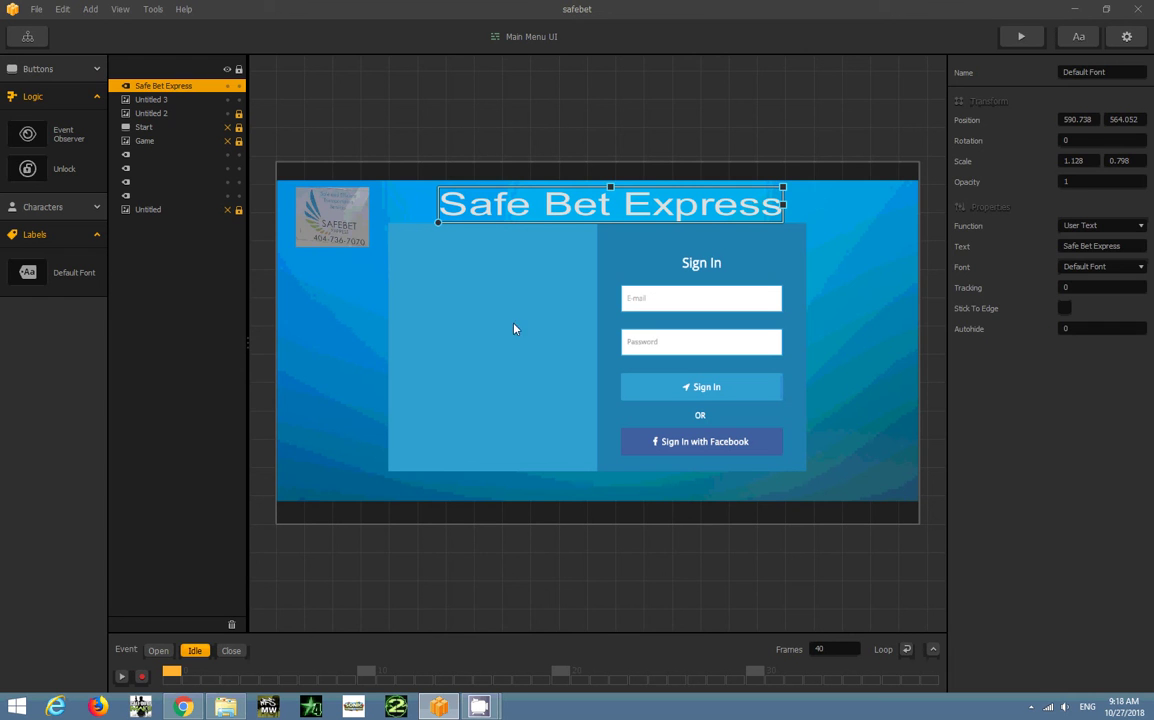
click(459, 116)
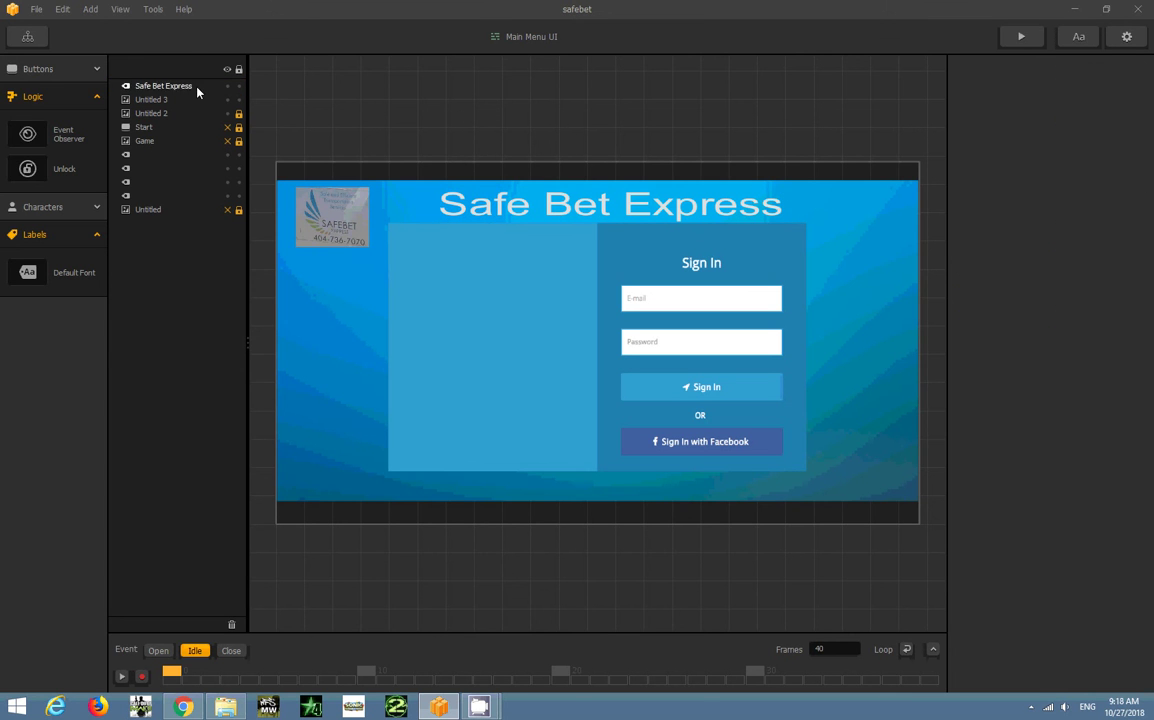
click(36, 10)
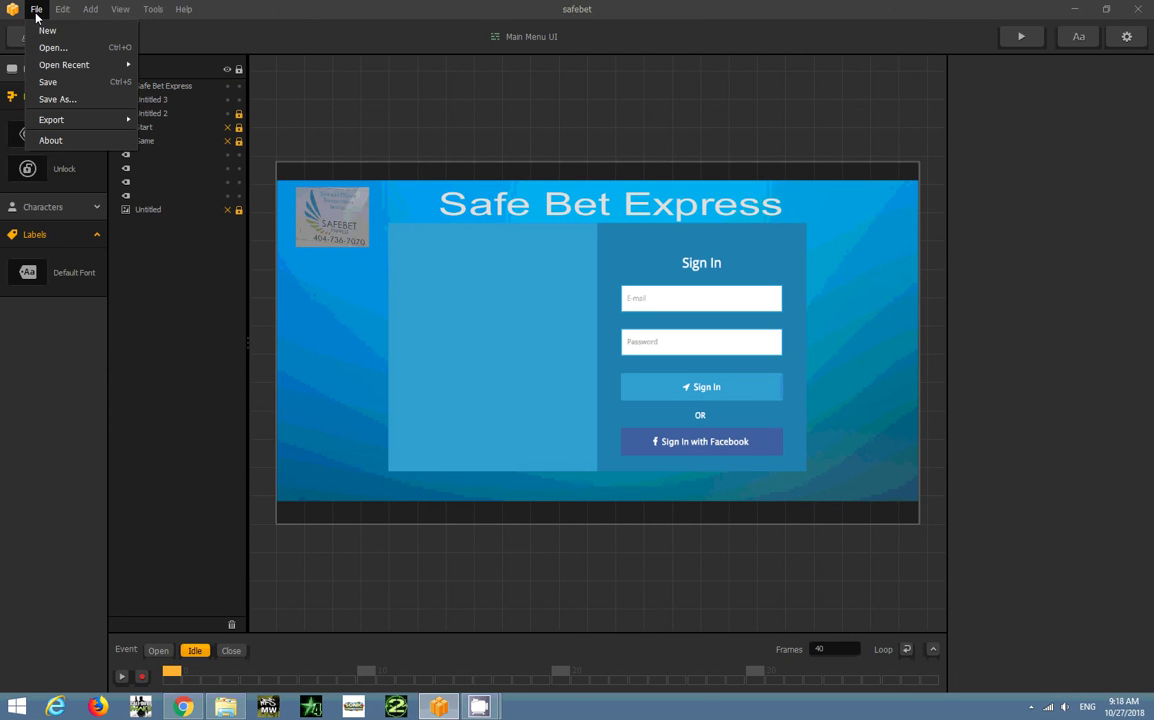
click(39, 249)
click(462, 272)
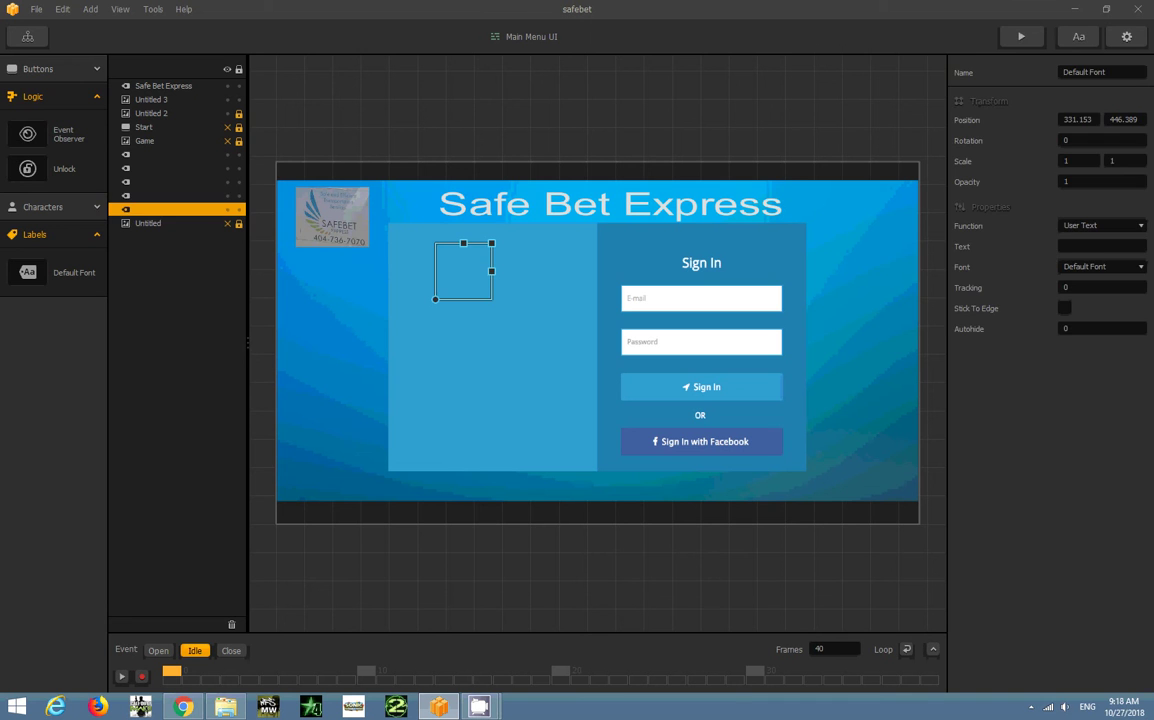
key(Delete)
Step: Duplicate the "Safe Bet Express" title and shrink the copy to about 0.553 × 0.391 scale in the empty panel beside the sign-in form
click(485, 210)
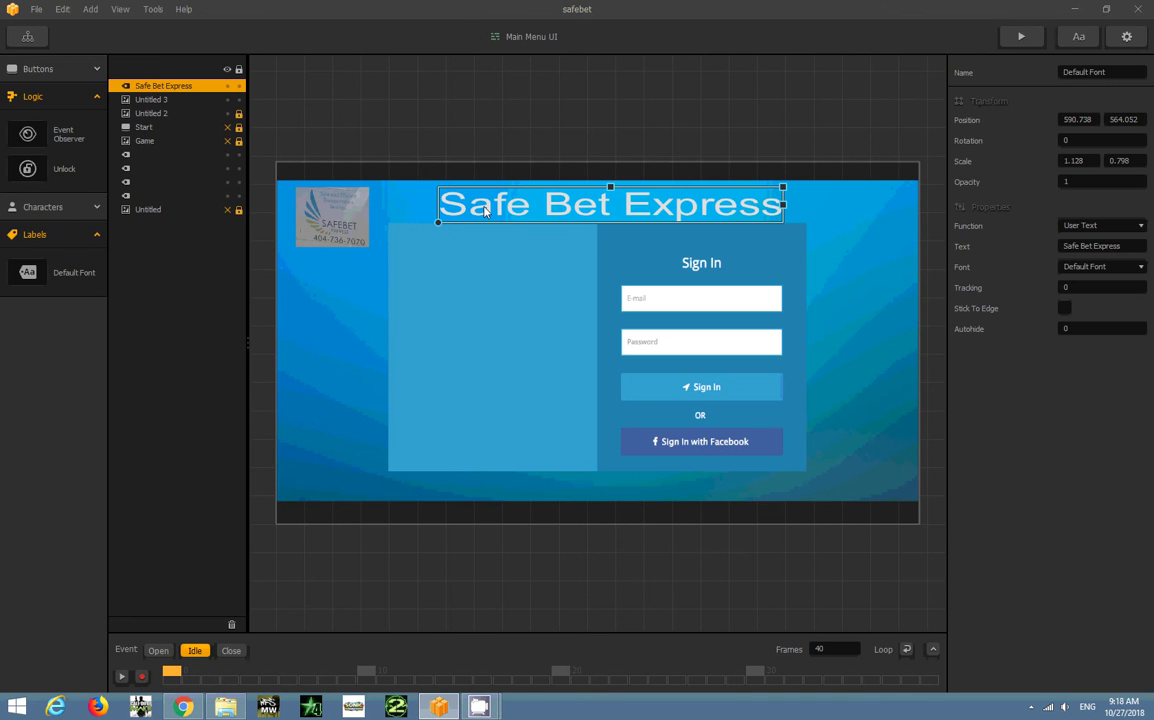
key(ctrl+d)
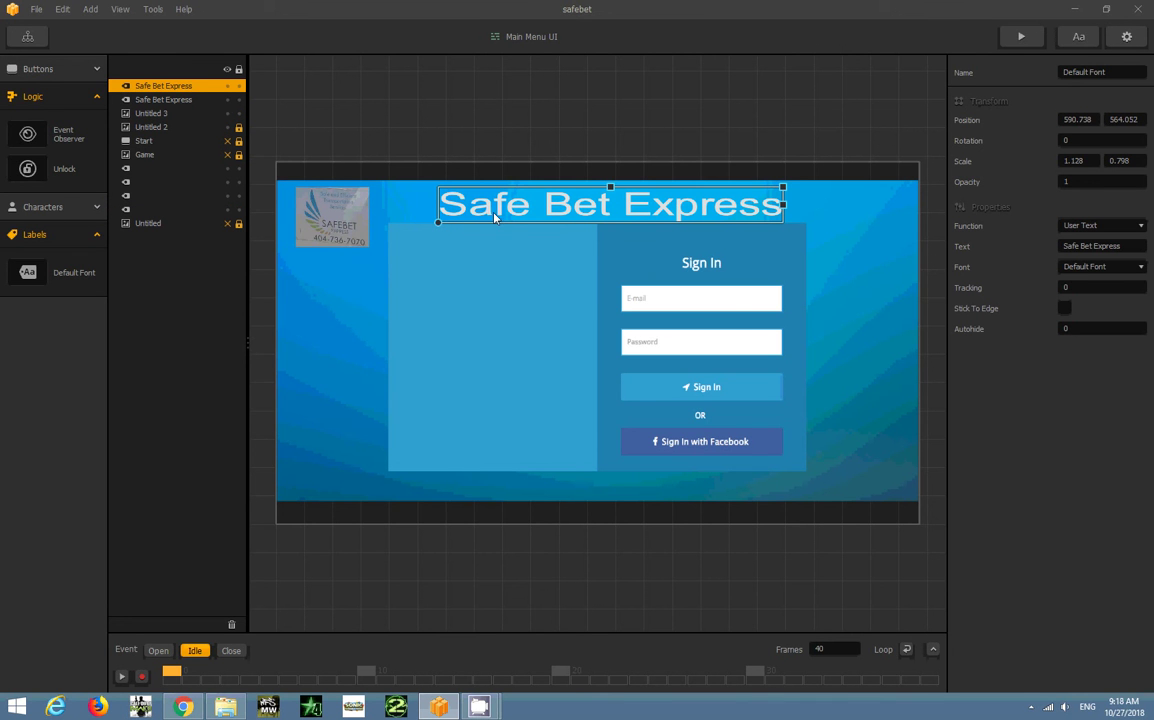
drag(474, 220, 426, 335)
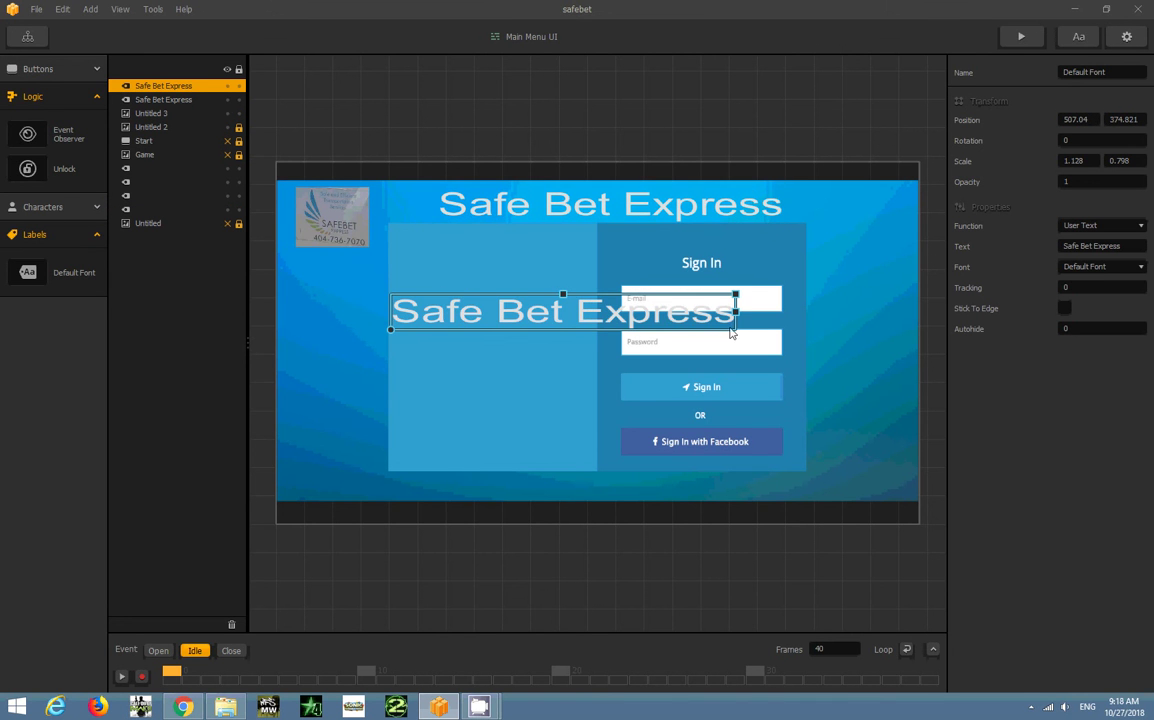
drag(717, 303, 495, 261)
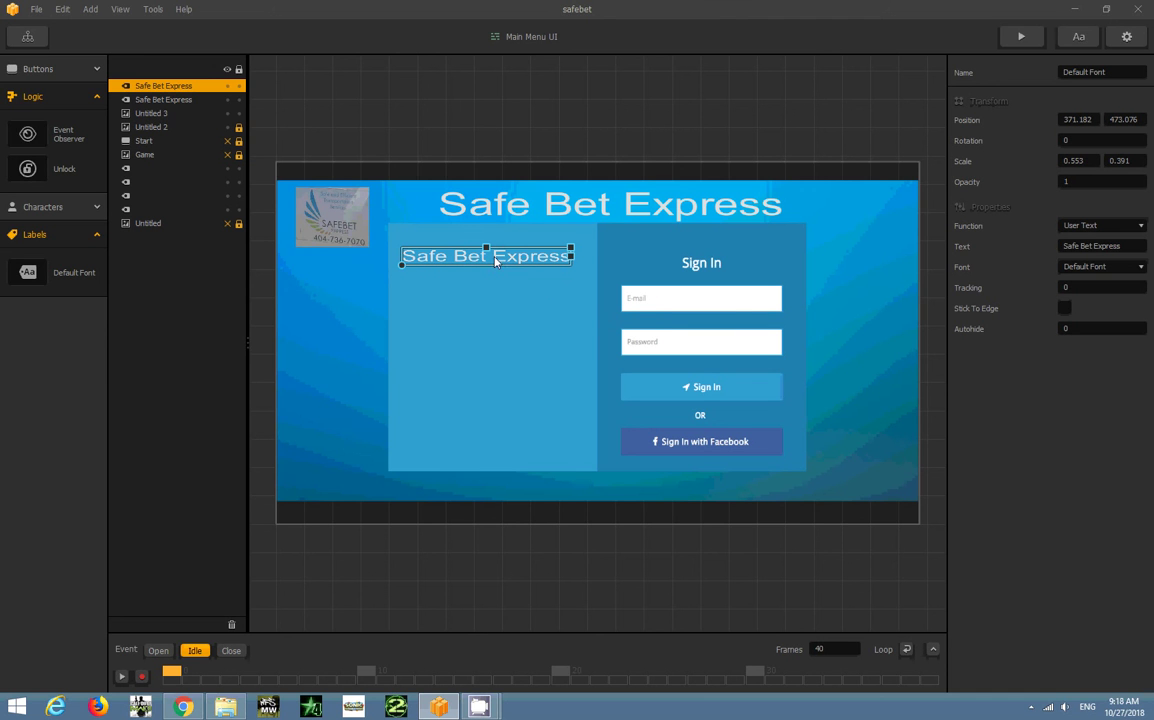
Step: Set the duplicated label's text to "Welcome to Safe Bet"
click(1124, 252)
text(Wel)
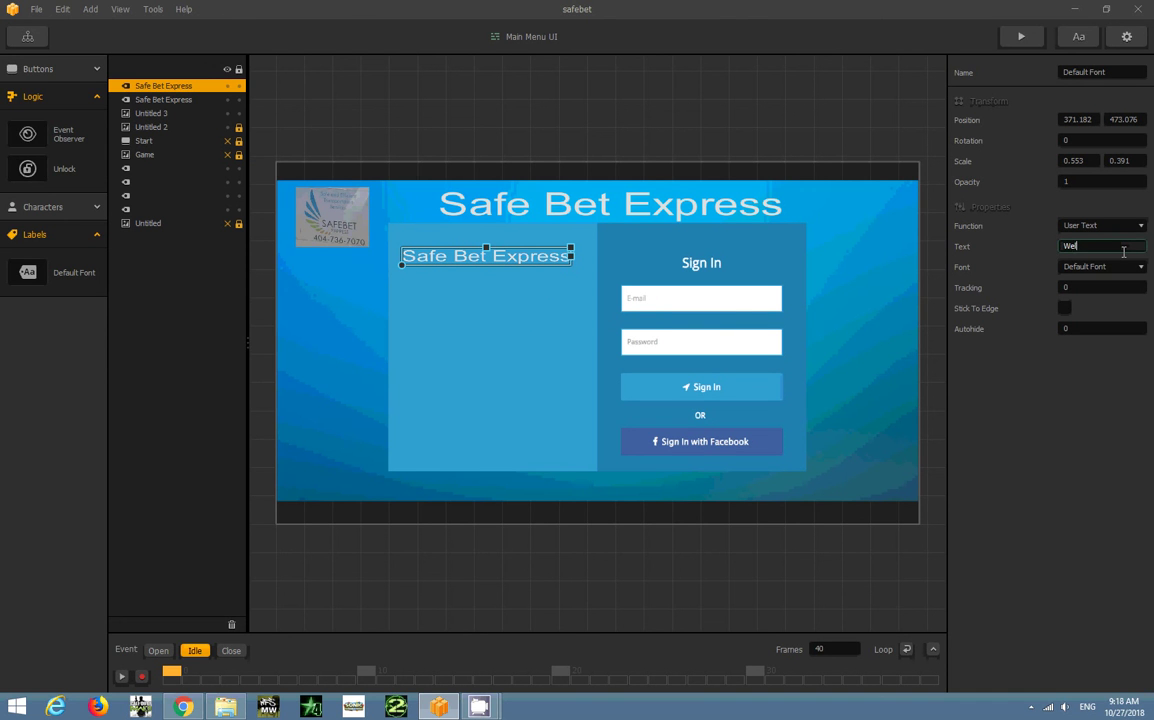
text(come to Safe Bet)
key(Return)
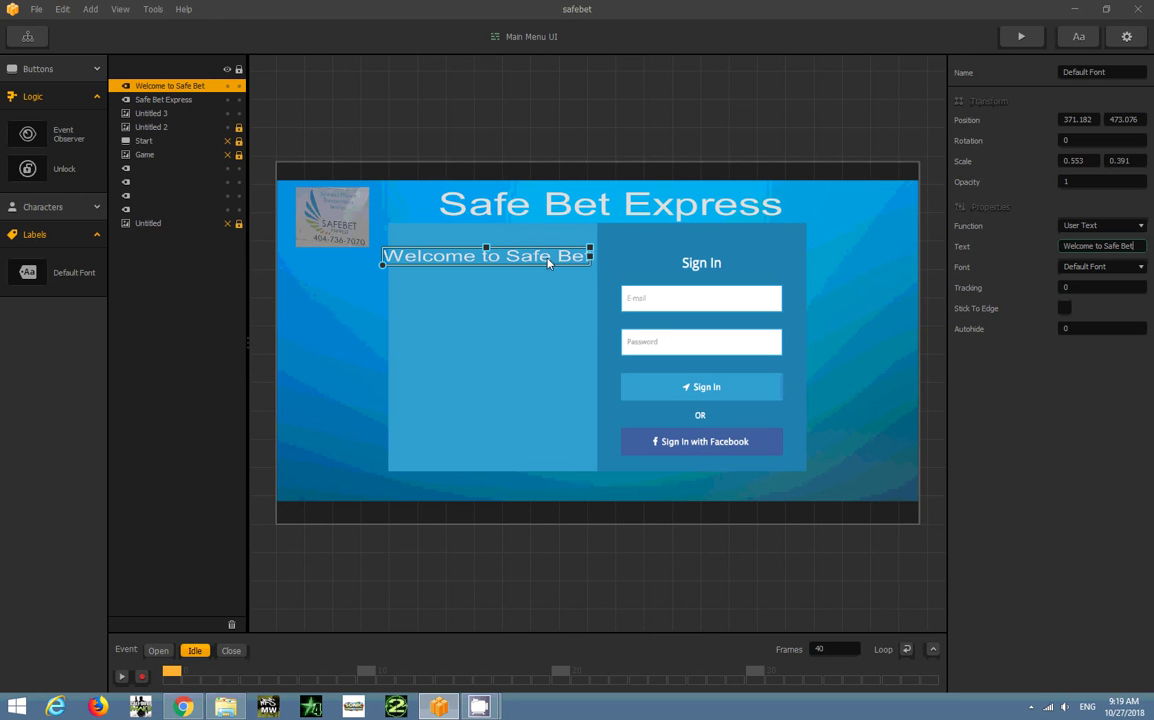
Step: Fit the welcome label inside the top of the light-blue panel at about 0.531 × 0.33 scale
drag(543, 262, 553, 258)
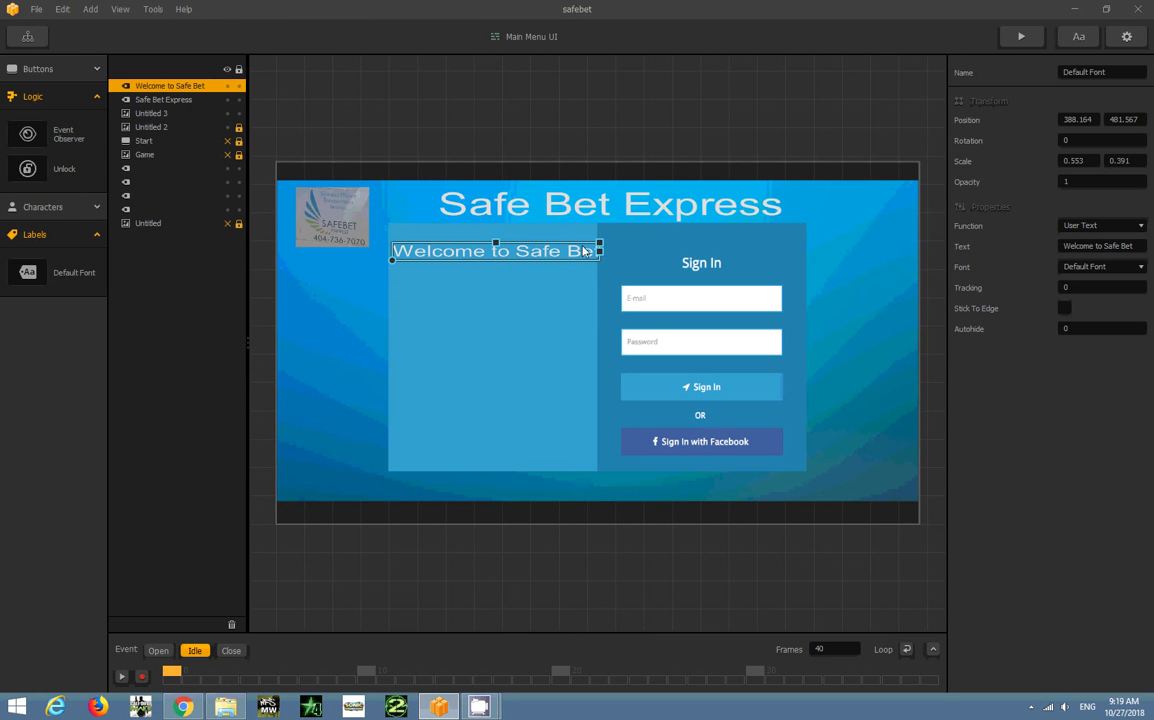
click(601, 250)
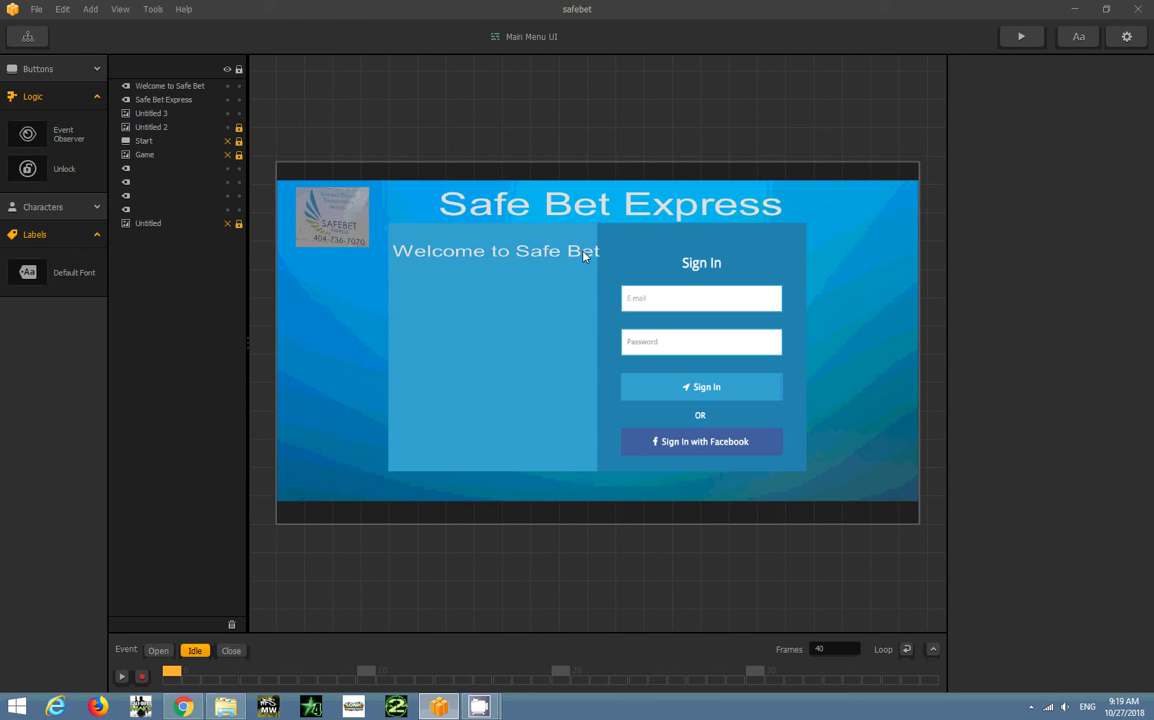
click(598, 249)
drag(598, 249, 535, 257)
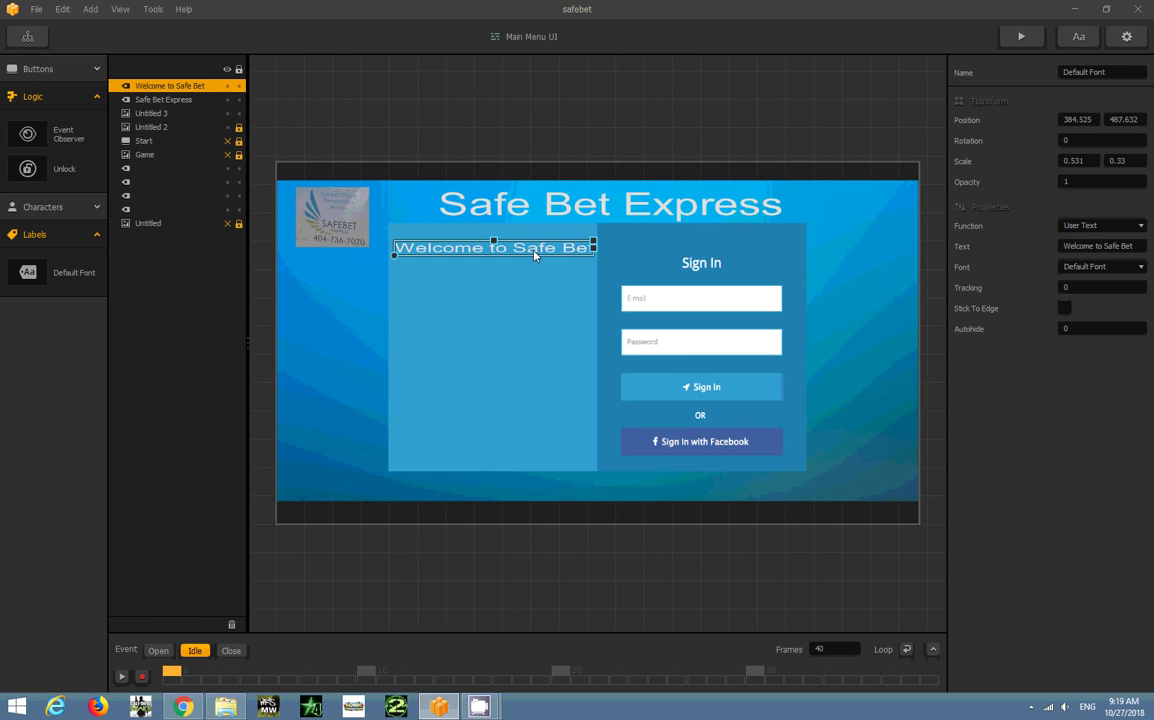
click(492, 368)
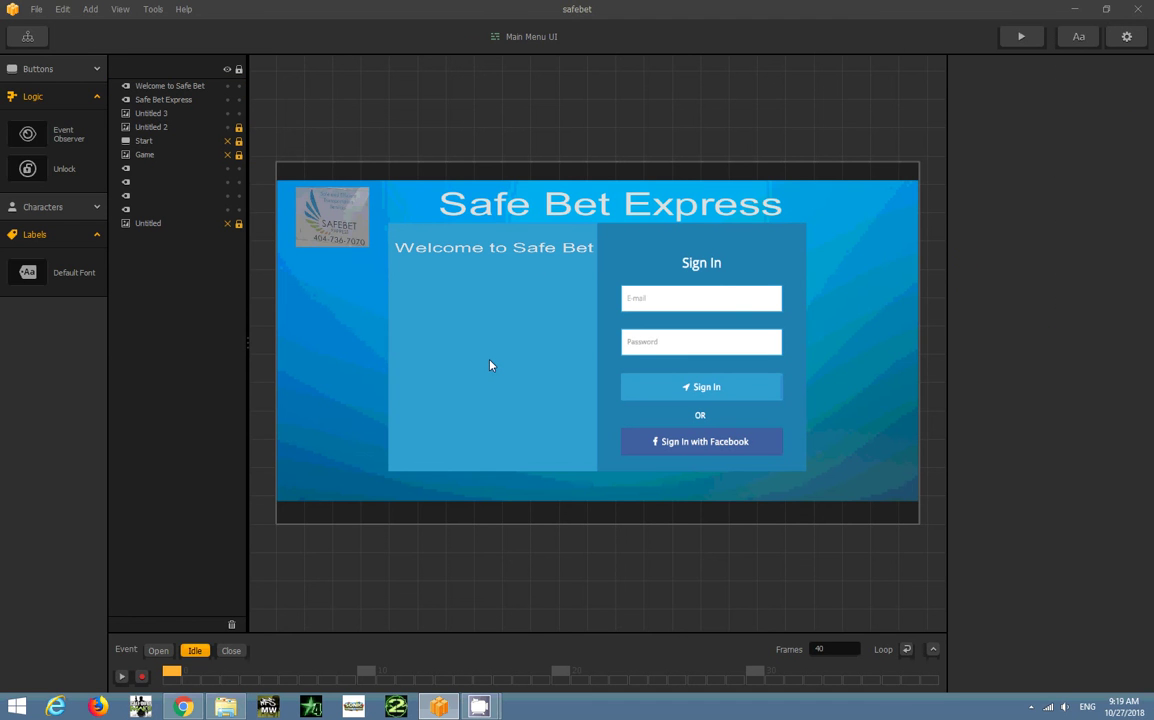
Step: Duplicate the welcome label and move the copy straight down 90 units to Y position 397.632
click(437, 258)
key(ctrl+d)
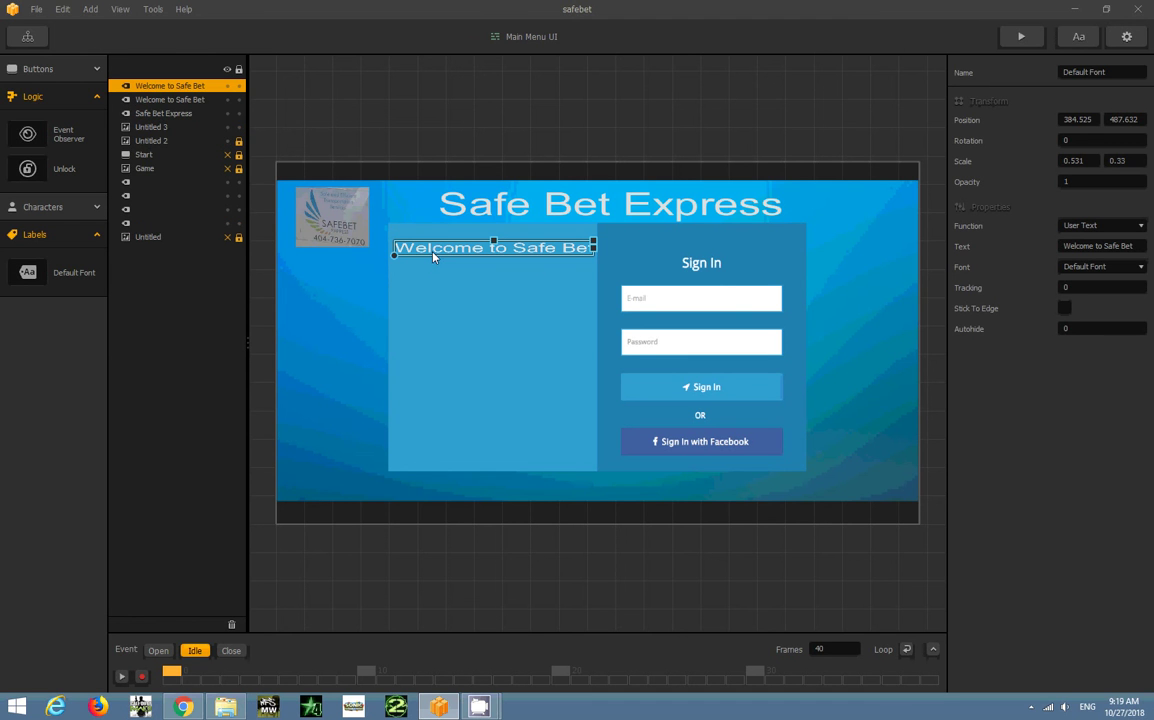
key(Down)
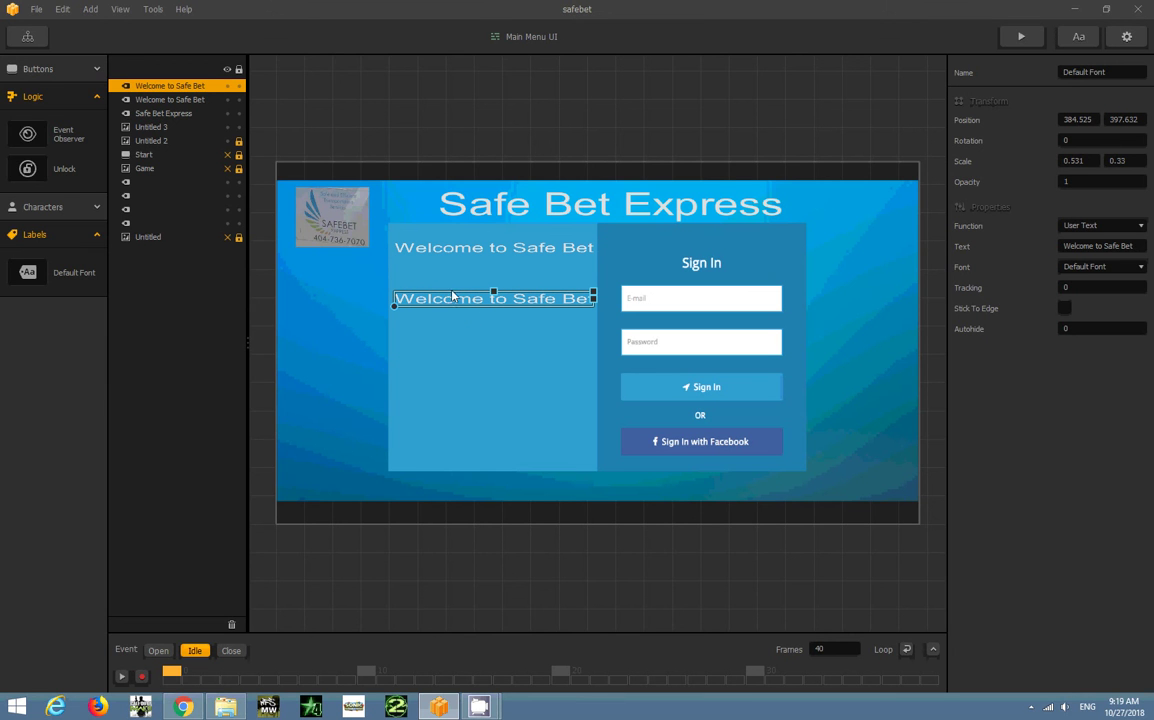
Step: Set the lower copy's text to "Kindly Login or Register", shortened to "Login or Register"
click(1120, 247)
text(K)
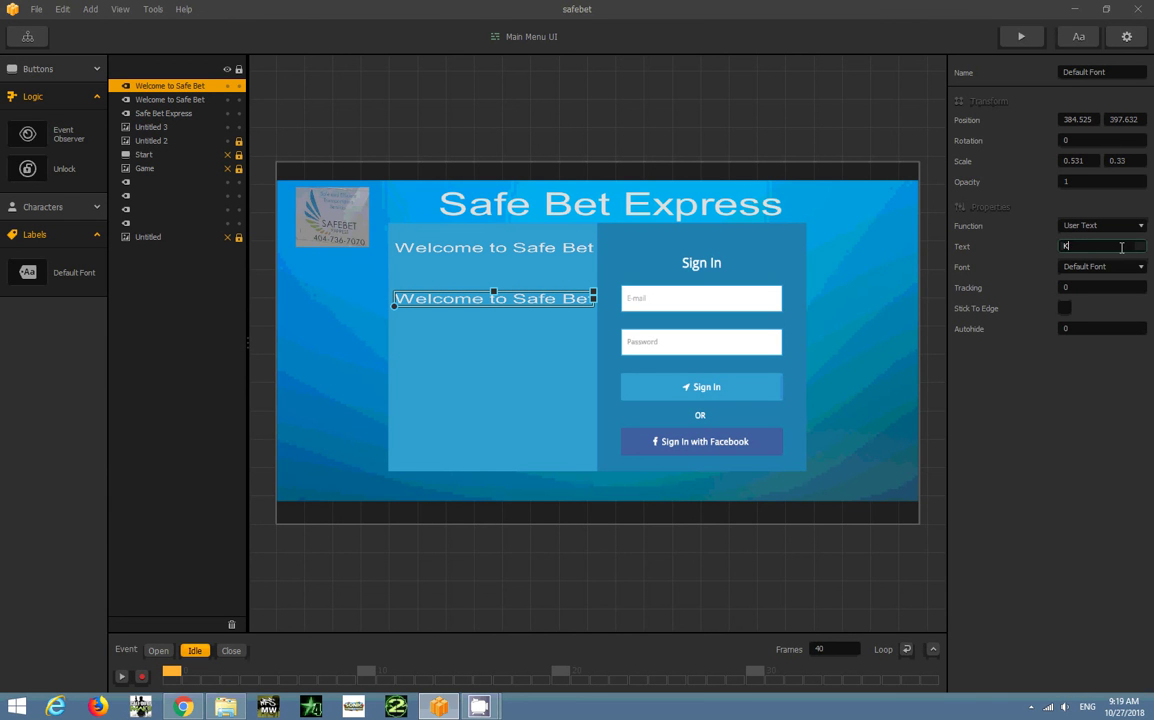
text(indly Login or Register)
key(Return)
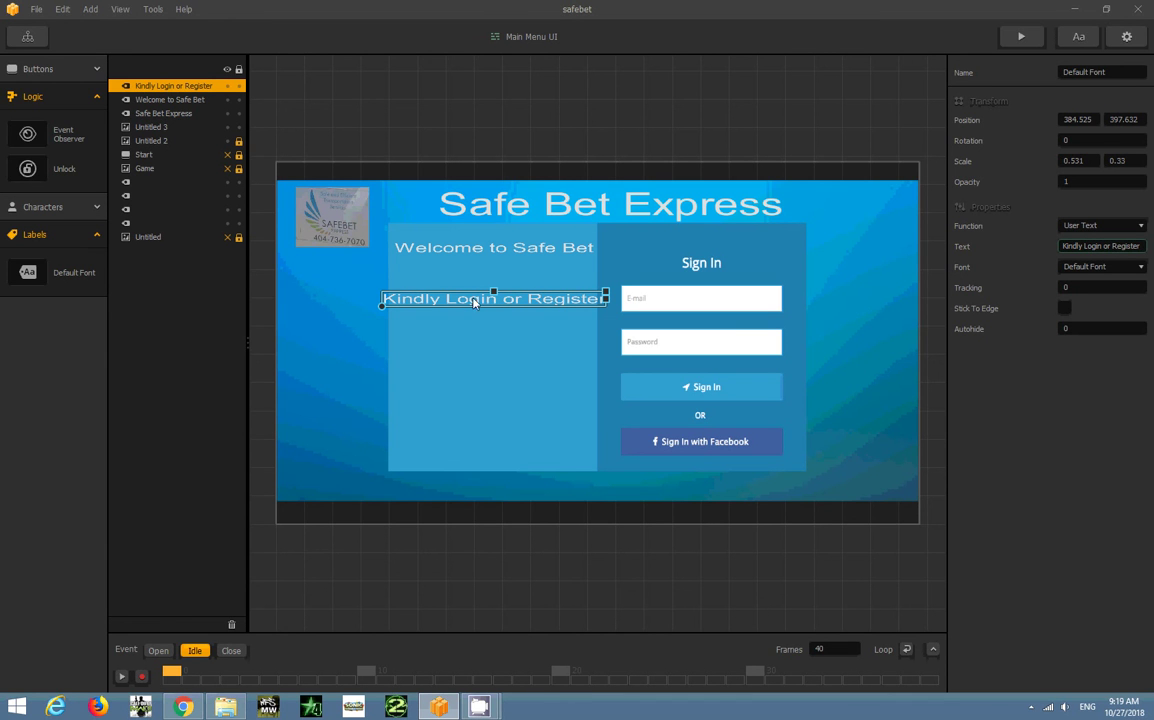
drag(1086, 246, 1034, 246)
key(BackSpace)
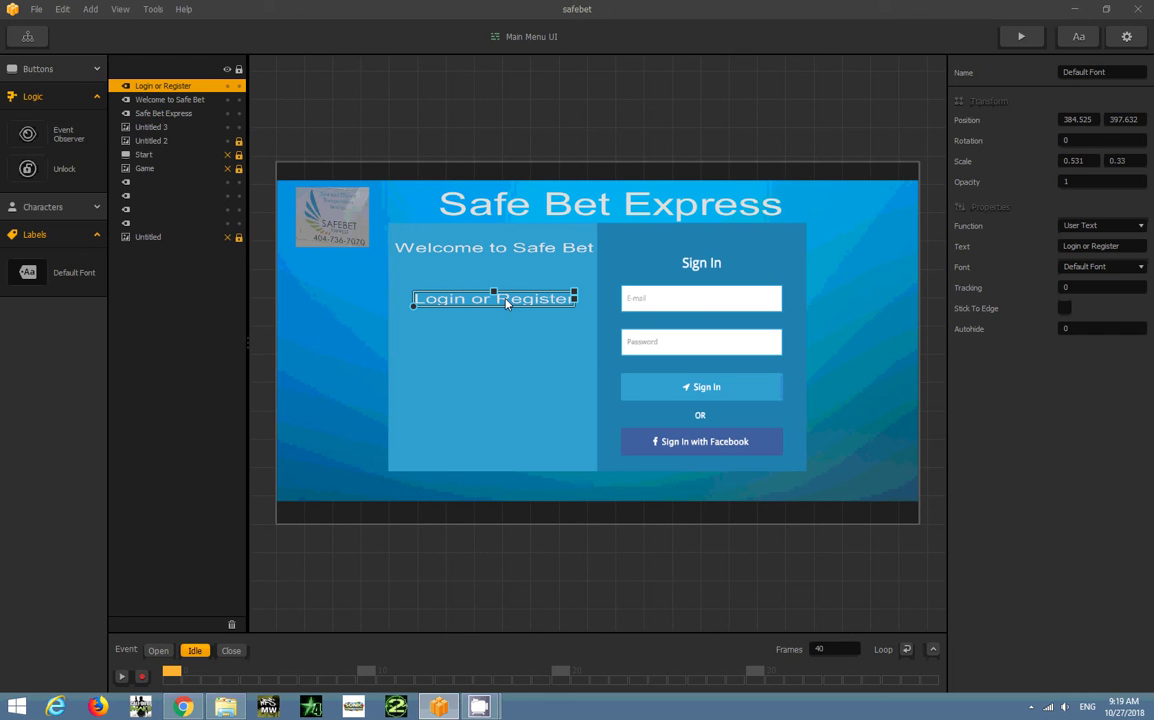
Step: Duplicate the "Login or Register" label and move the copy straight down 50 units to Y position 347.632
key(ctrl+d)
key(Down)
key(Down)
key(Down)
key(Down)
key(Down)
key(Down)
key(Down)
key(Down)
key(Down)
key(Down)
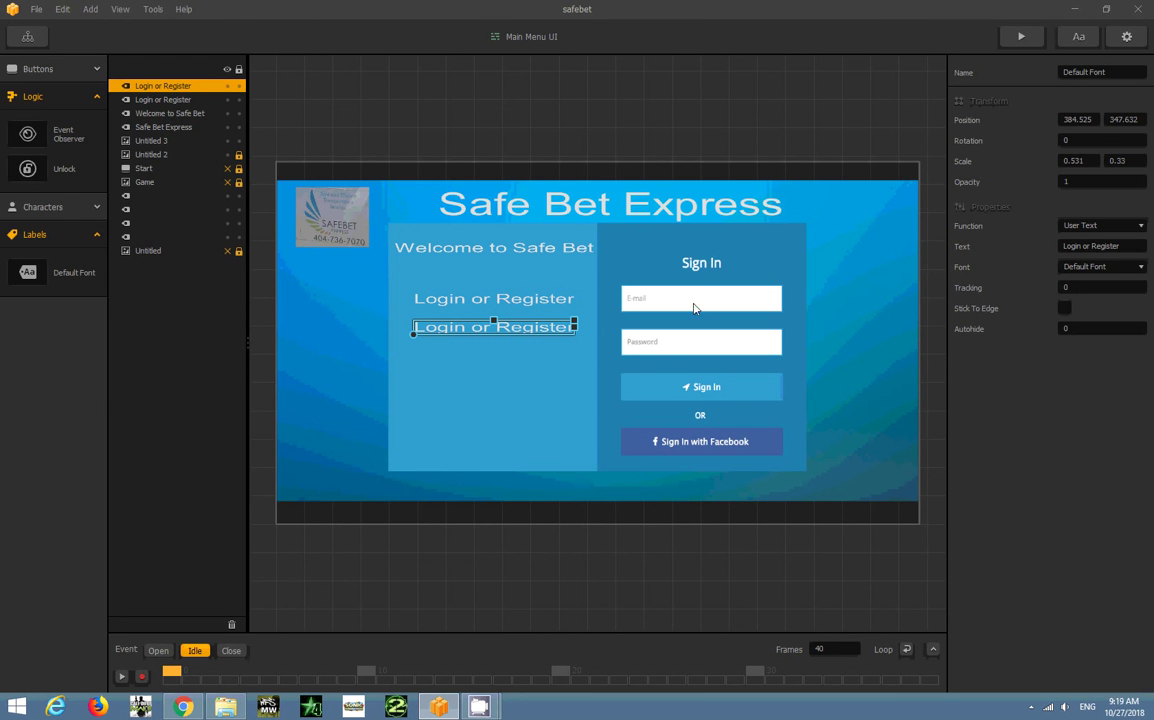
Step: Set the lowest label's text to "To Place Bets"
drag(1118, 246, 1025, 247)
text(T)
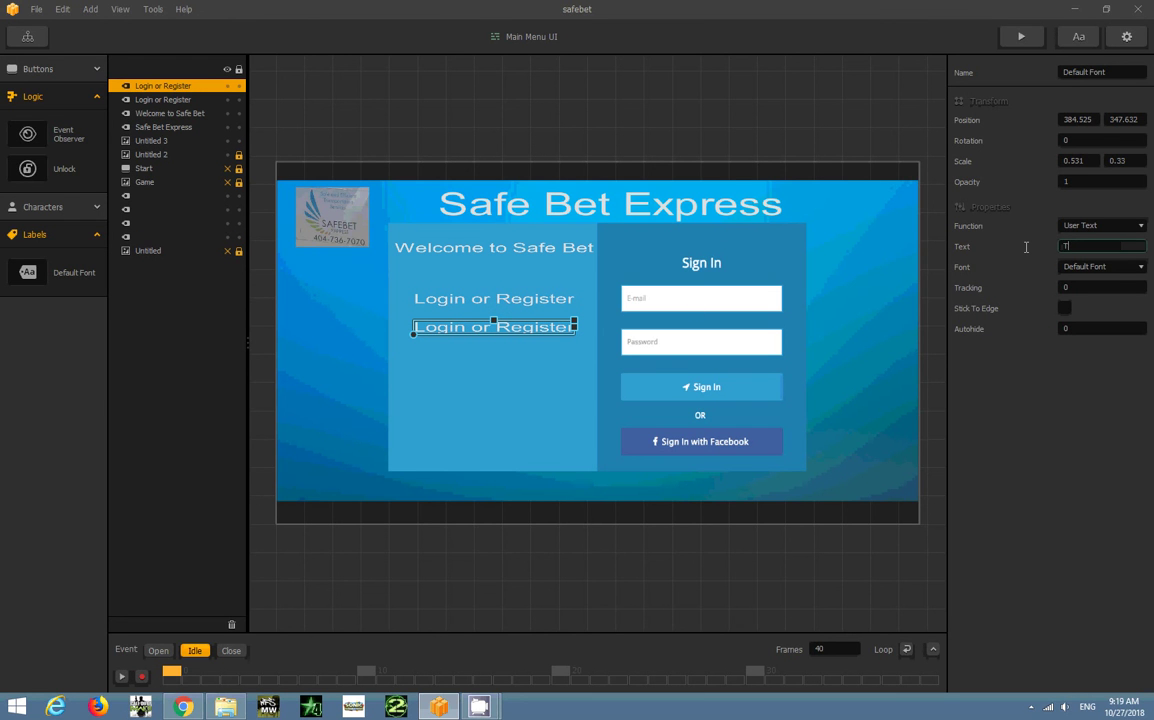
text(o Place Bets)
key(Return)
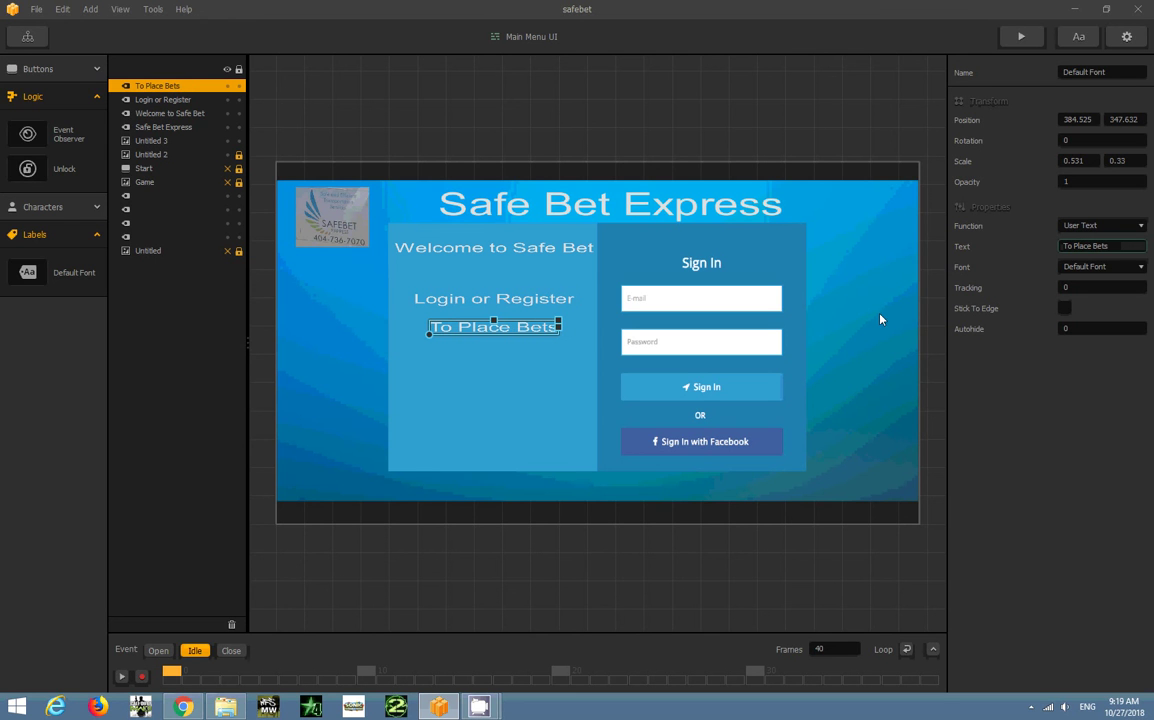